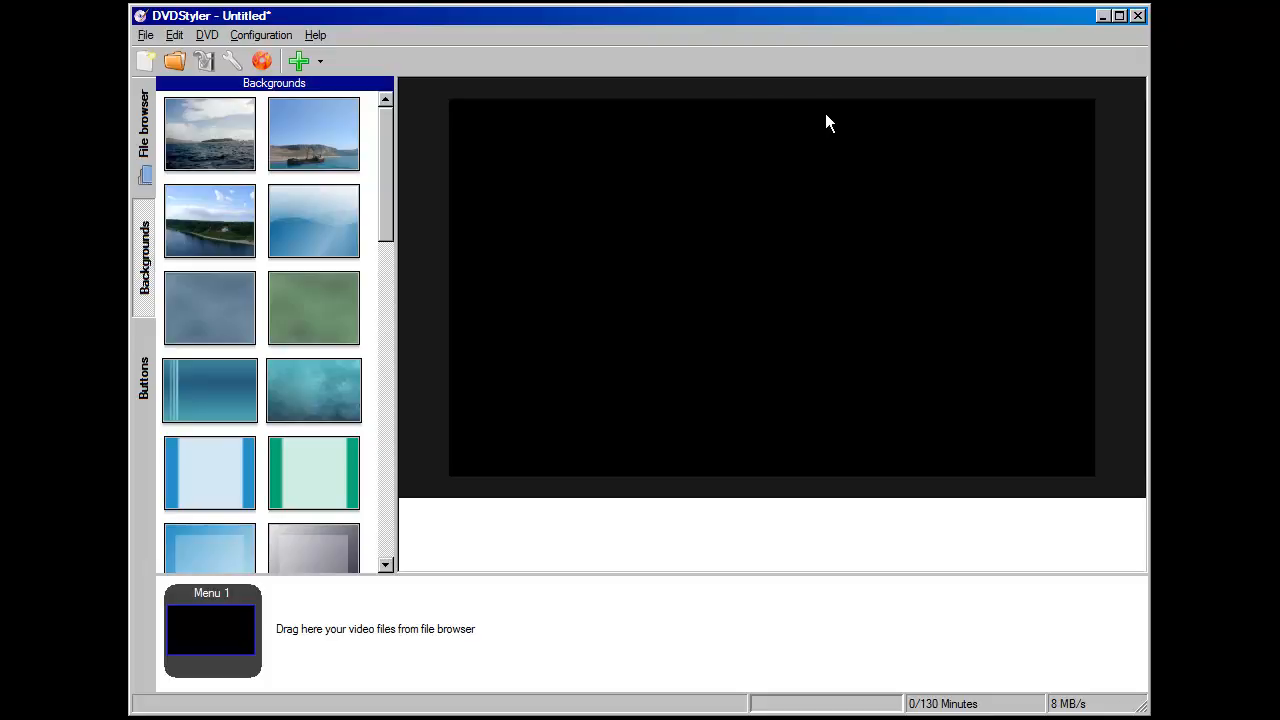
# Check the program's version information in the About dialog and close it.
pyautogui.click(315, 35)
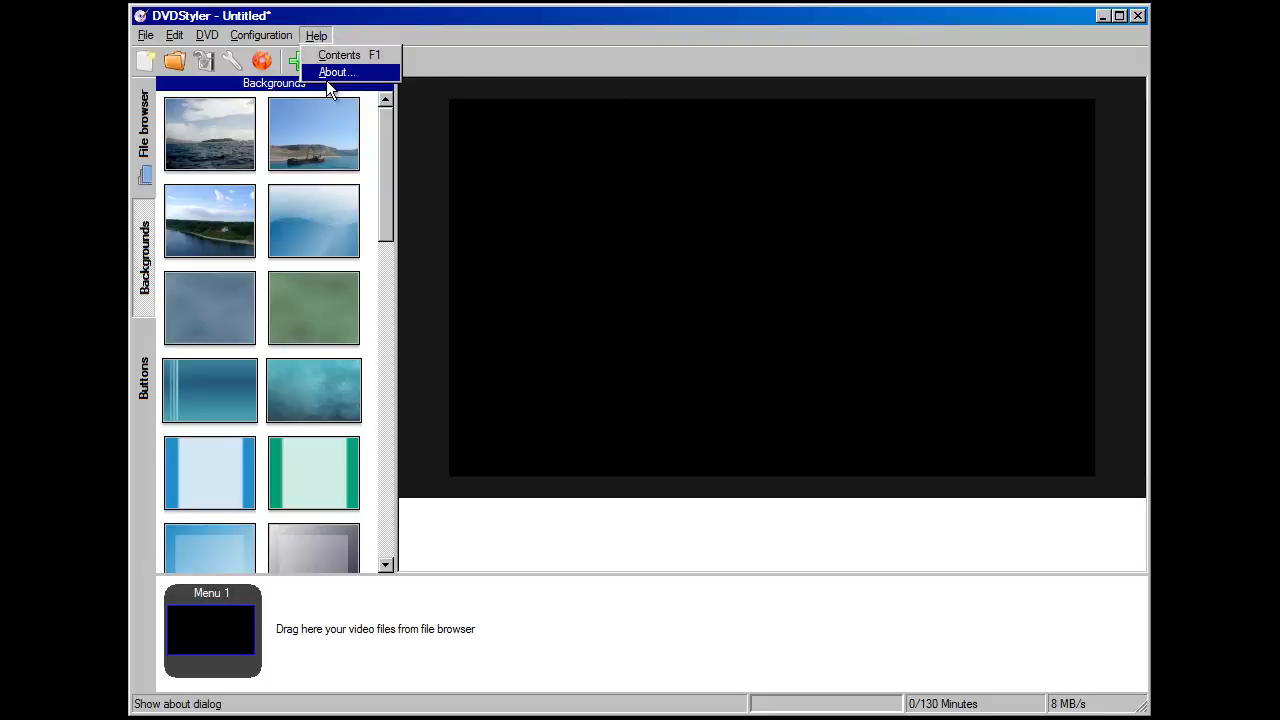
pyautogui.click(330, 72)
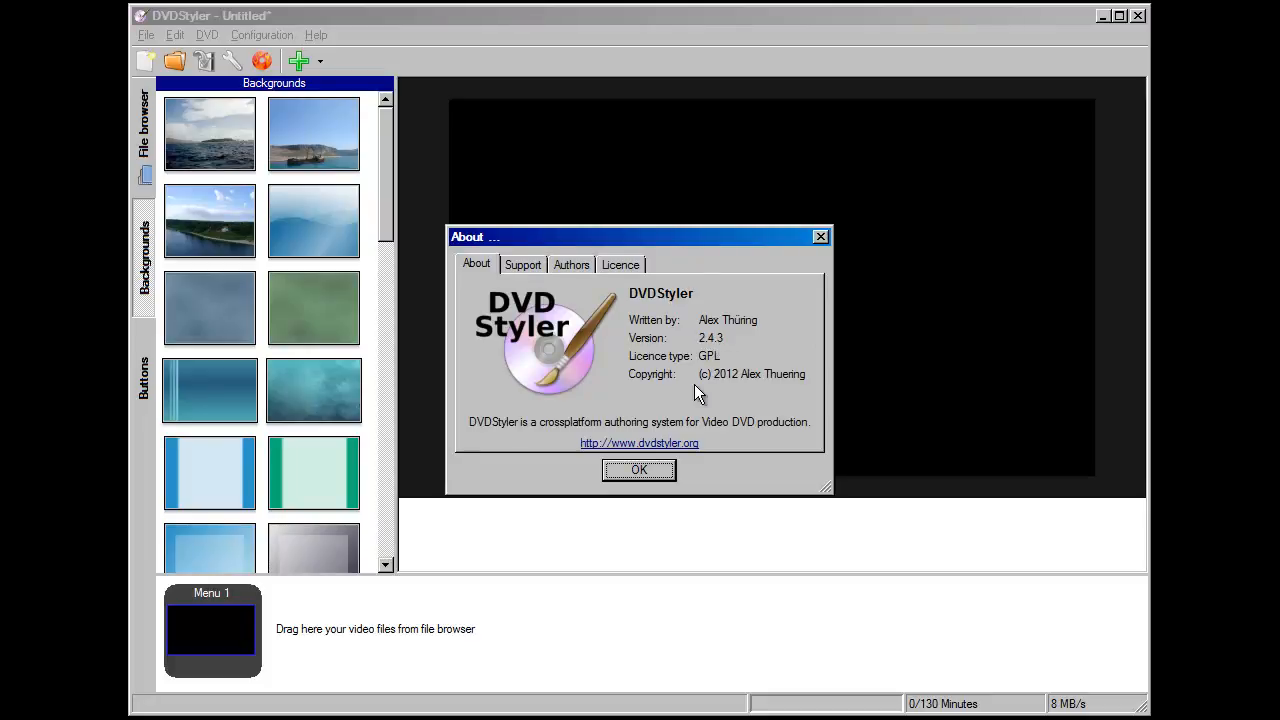
pyautogui.click(658, 469)
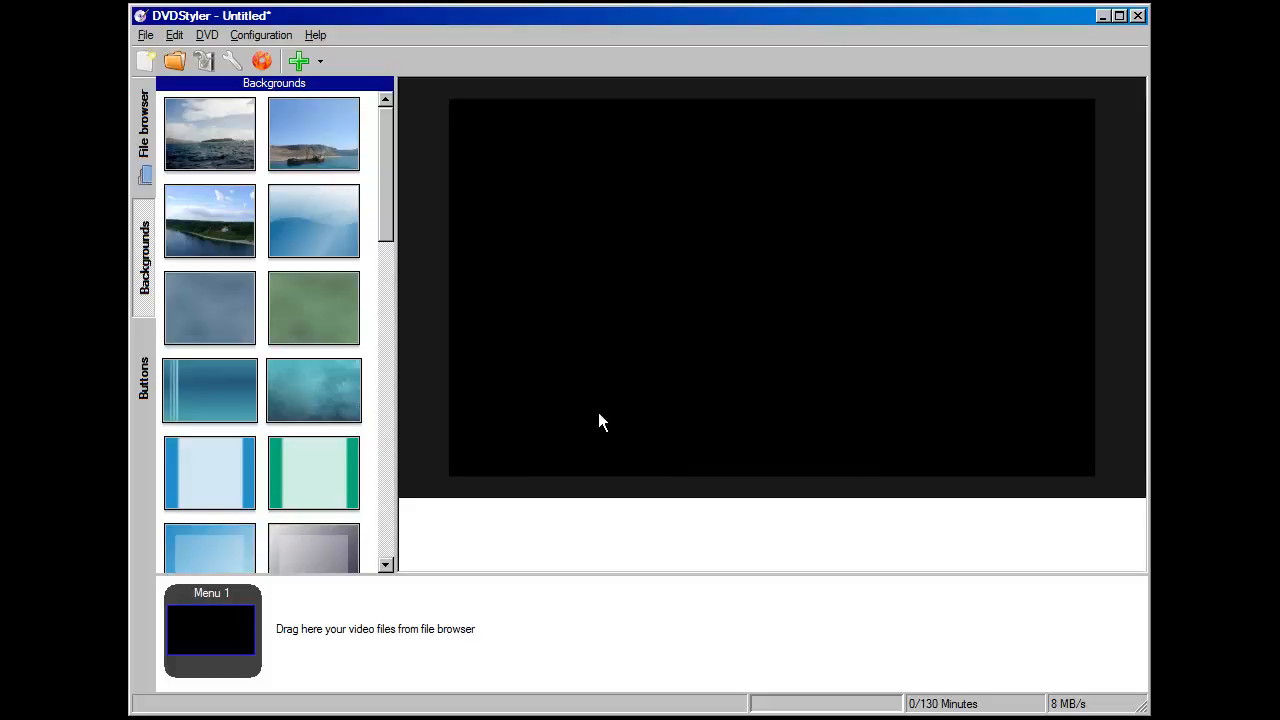
# Create a new DVD project with a 4:3 aspect ratio and no menu template.
pyautogui.click(147, 35)
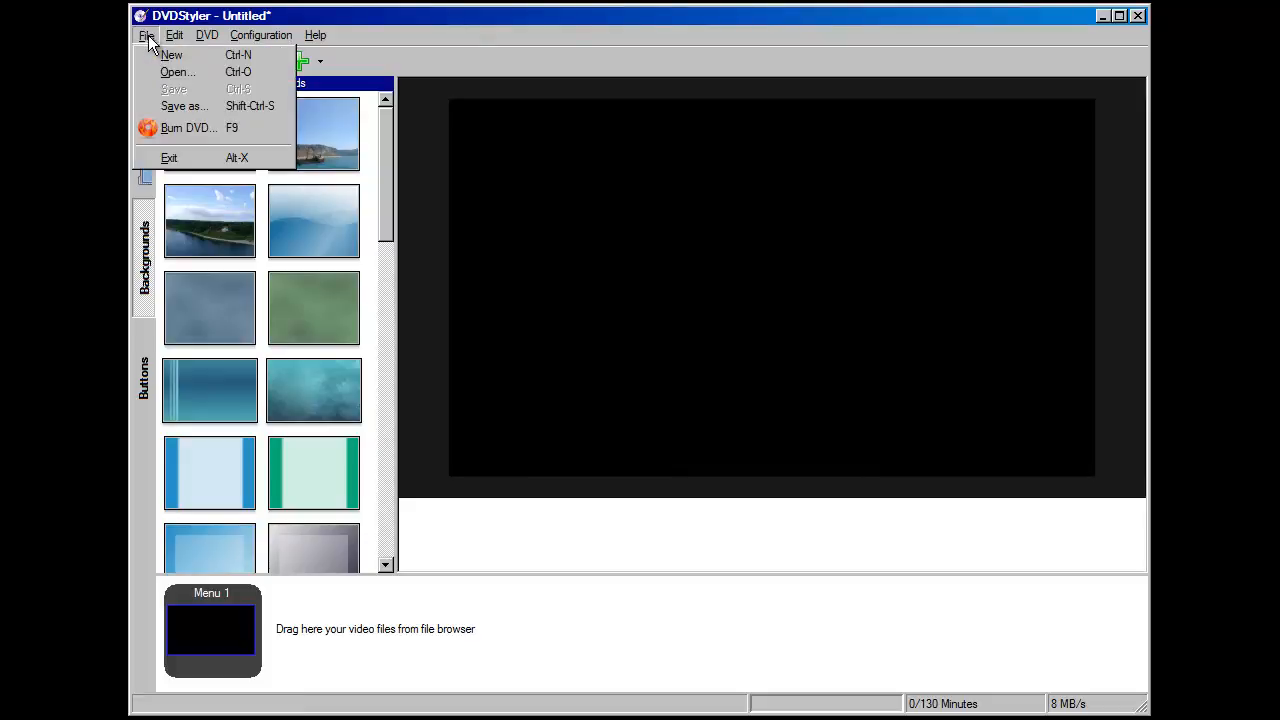
pyautogui.click(175, 58)
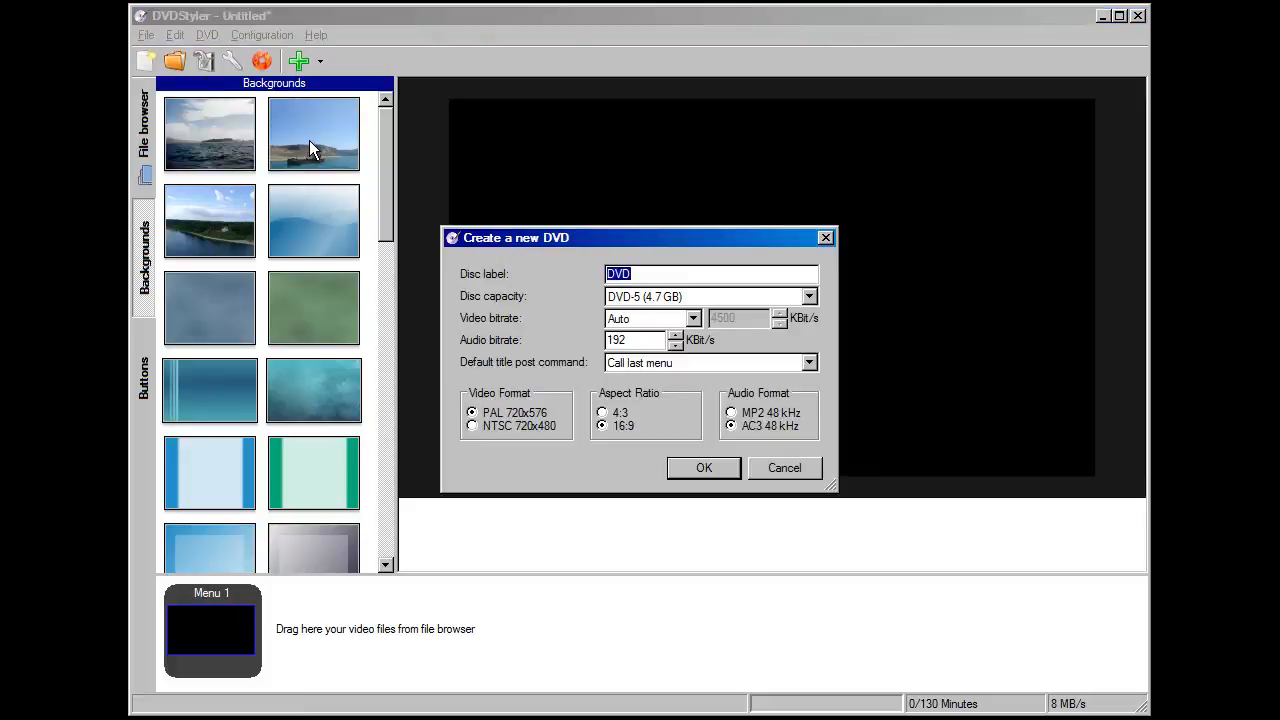
pyautogui.moveTo(588, 395)
pyautogui.mouseDown()
pyautogui.moveTo(590, 460)
pyautogui.moveTo(710, 388)
pyautogui.moveTo(586, 390)
pyautogui.moveTo(600, 443)
pyautogui.mouseUp()
pyautogui.click(604, 413)
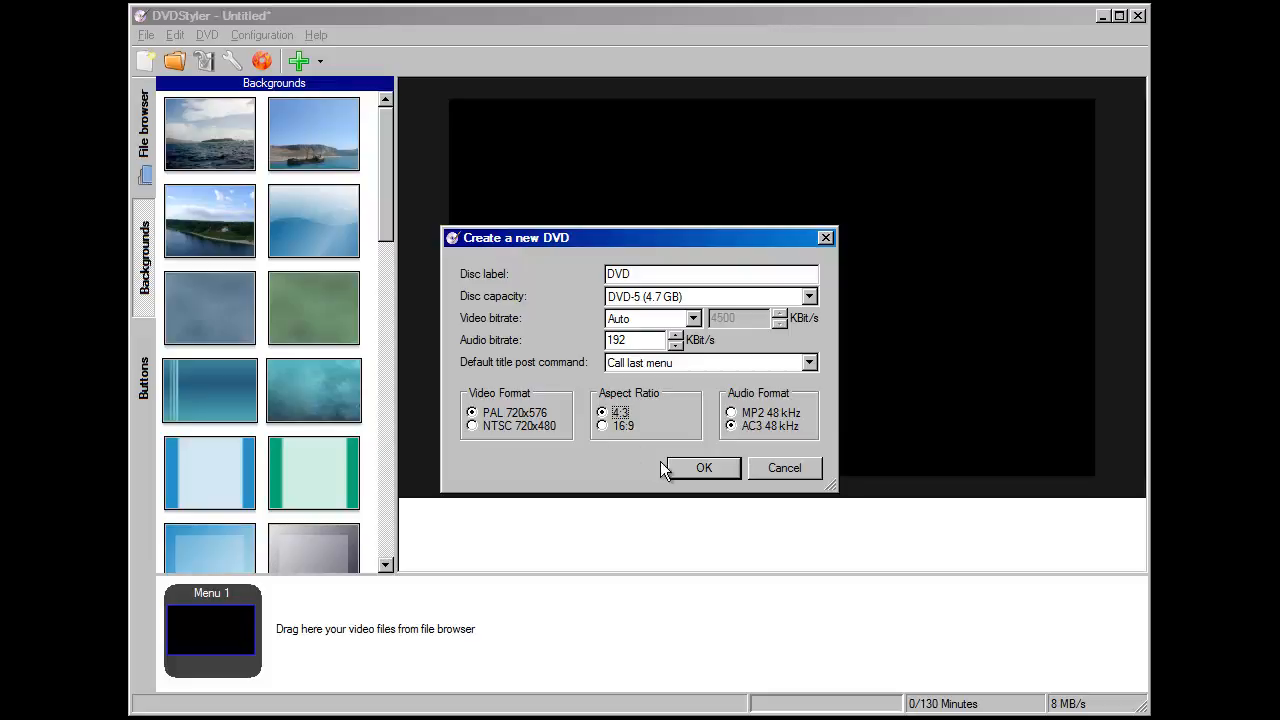
pyautogui.click(700, 468)
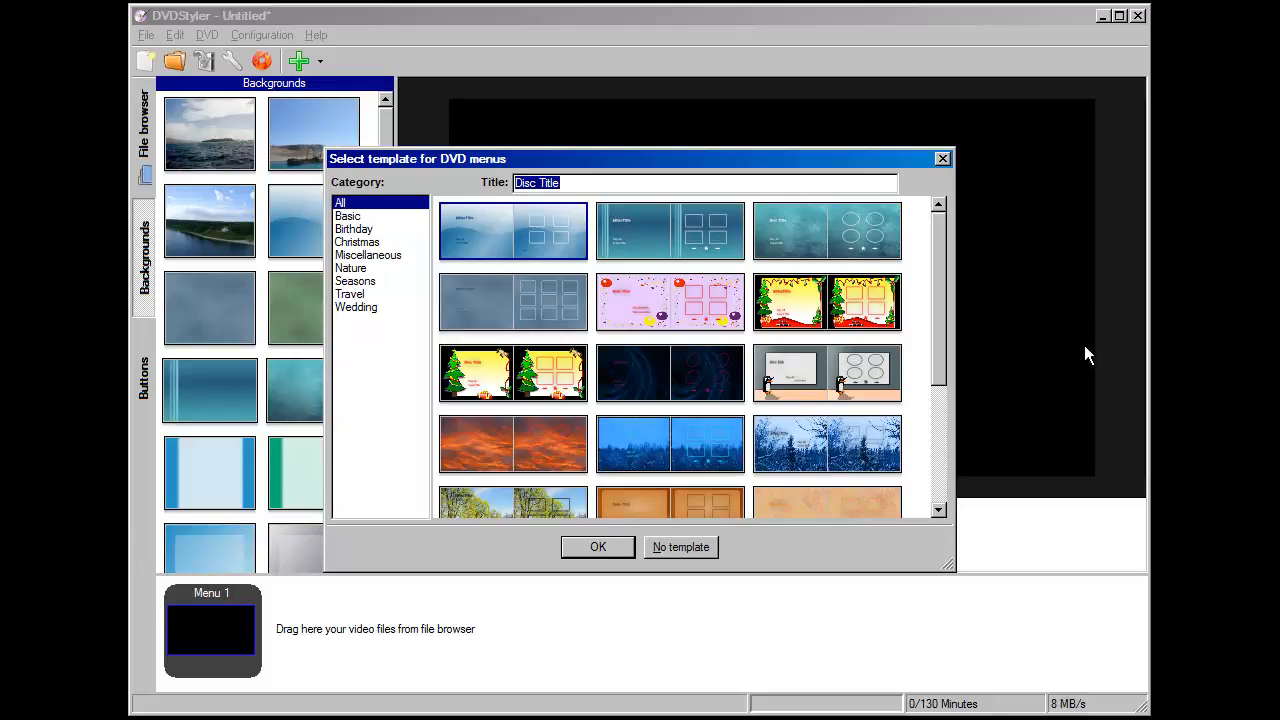
pyautogui.click(691, 550)
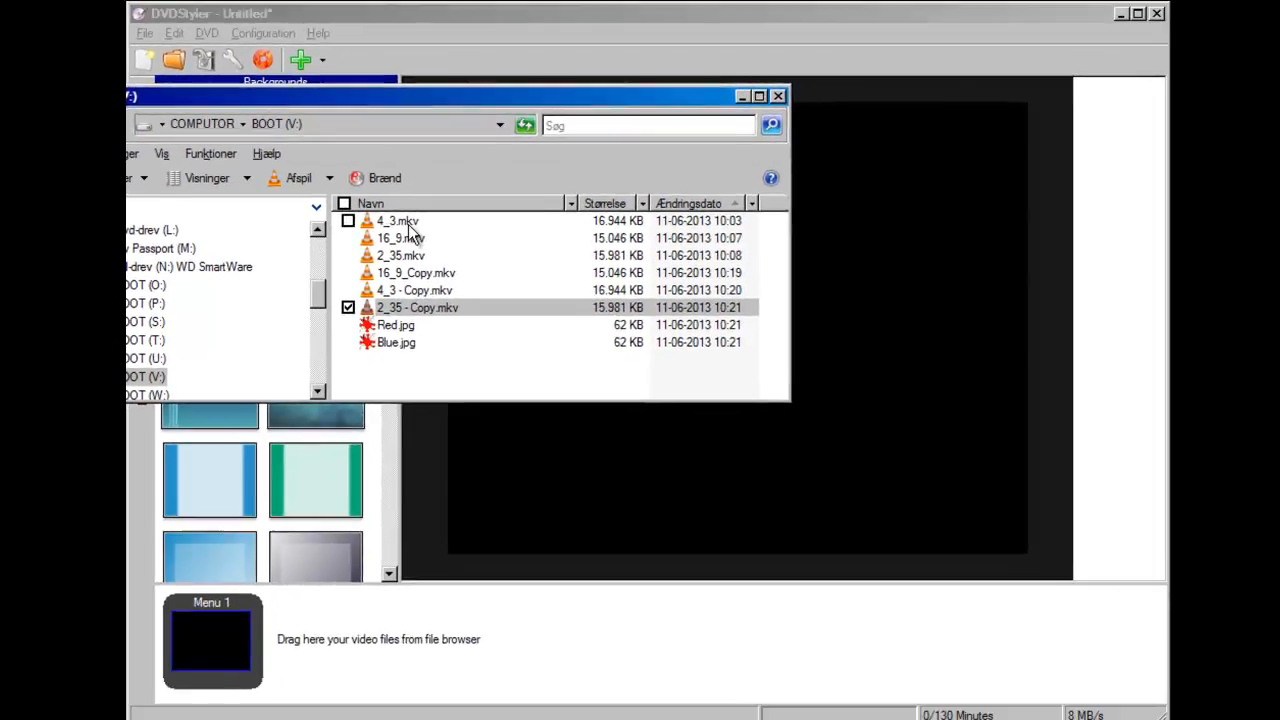
# Add 4_3.mkv, 16_9.mkv and 2_35.mkv from the BOOT (V:) drive to the menu as titles with buttons.
pyautogui.click(518, 277)
pyautogui.moveTo(408, 228); pyautogui.dragTo(867, 222)
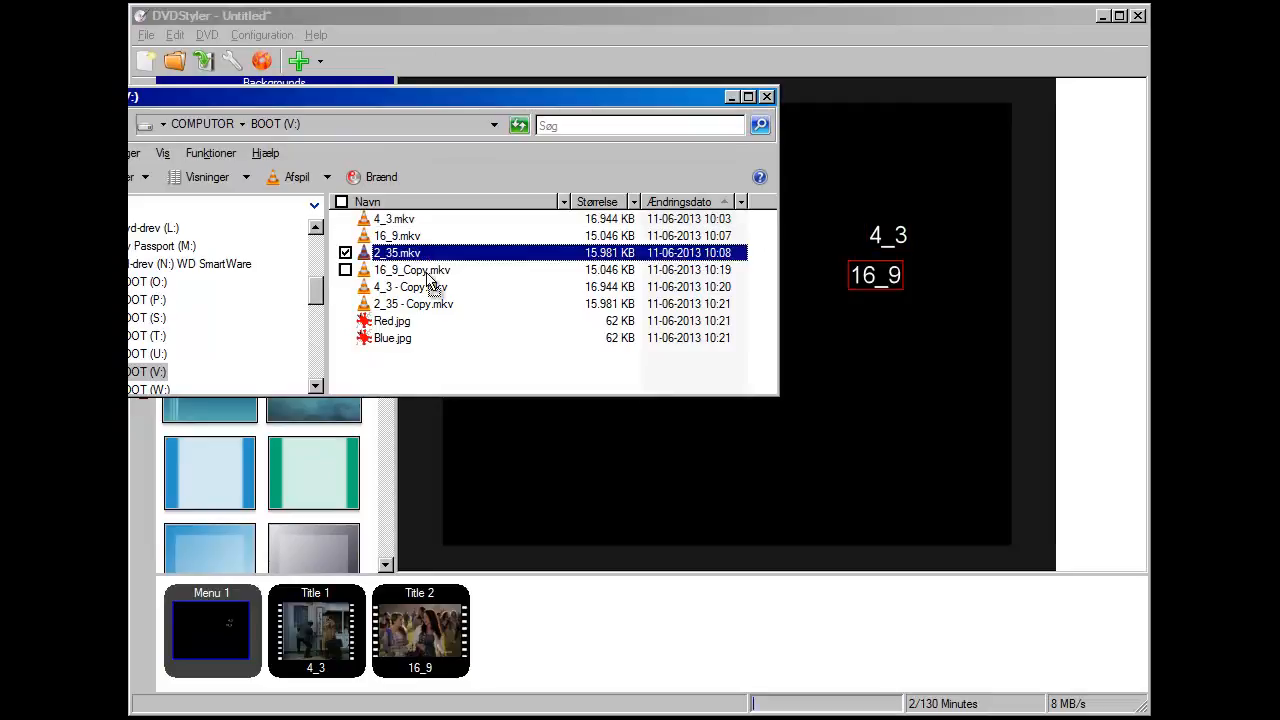
pyautogui.click(427, 272)
pyautogui.moveTo(420, 252); pyautogui.dragTo(855, 318)
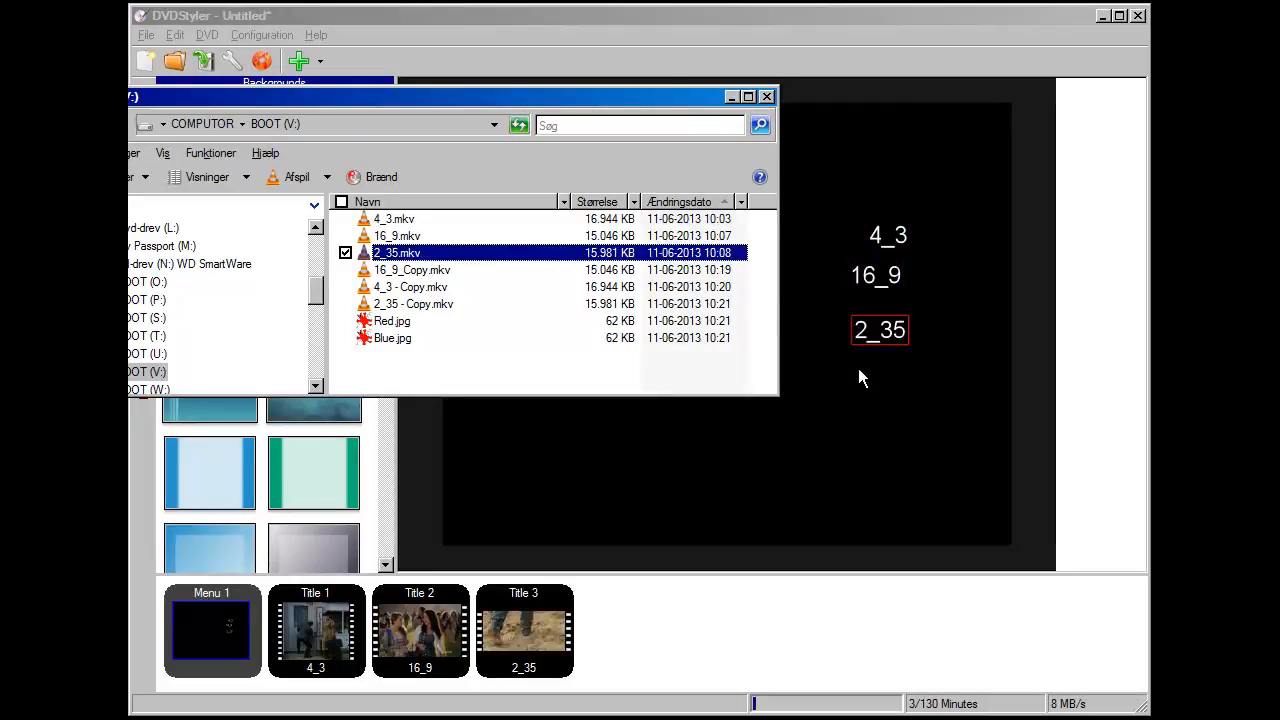
# Arrange the 4_3, 16_9 and 2_35 buttons in a vertical column near the middle of the menu.
pyautogui.click(856, 460)
pyautogui.moveTo(903, 236); pyautogui.dragTo(744, 228)
pyautogui.moveTo(868, 272); pyautogui.dragTo(729, 289)
pyautogui.moveTo(857, 337); pyautogui.dragTo(747, 365)
# Add the heading text "Titleset 1" above the buttons in the menu.
pyautogui.rightClick(685, 132)
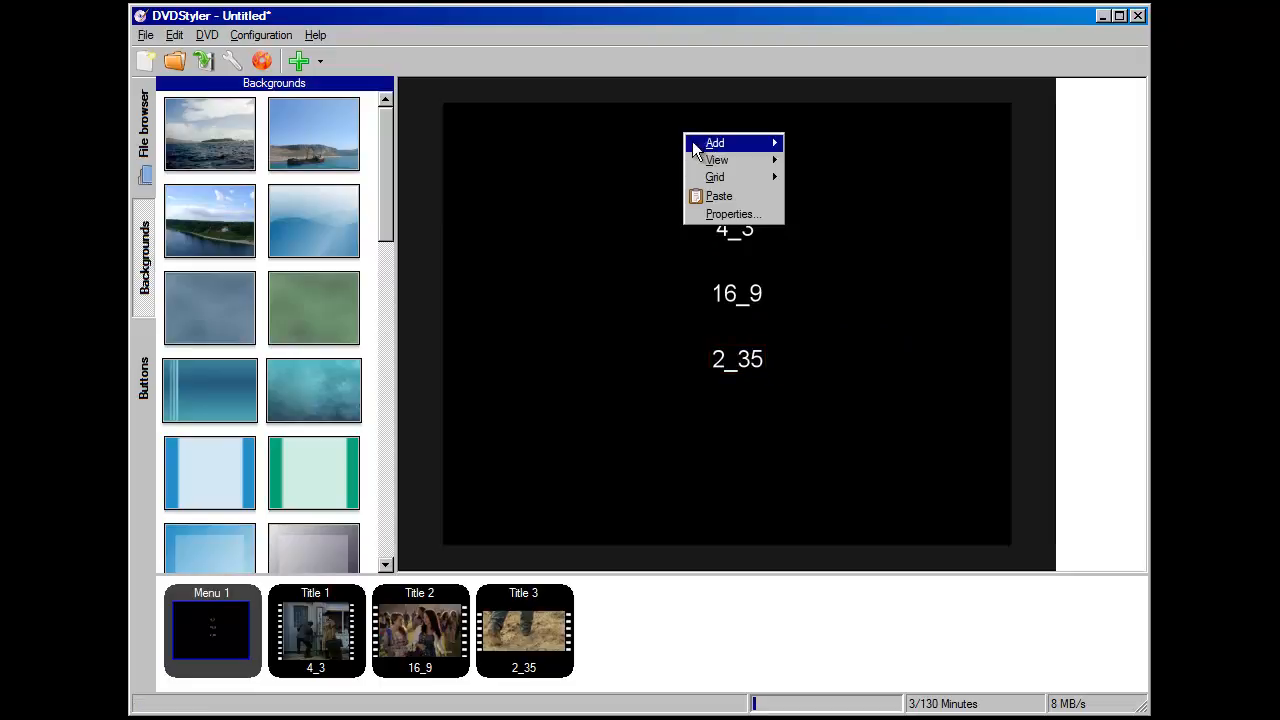
pyautogui.moveTo(740, 142)
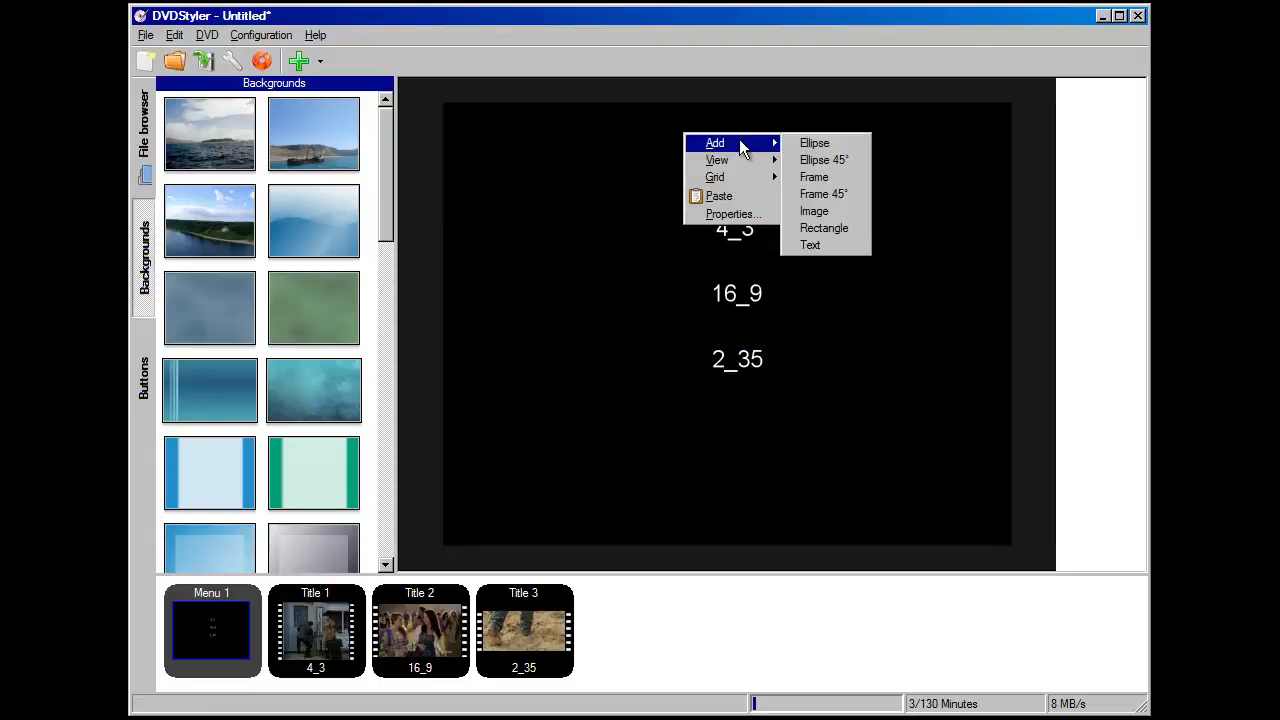
pyautogui.click(812, 247)
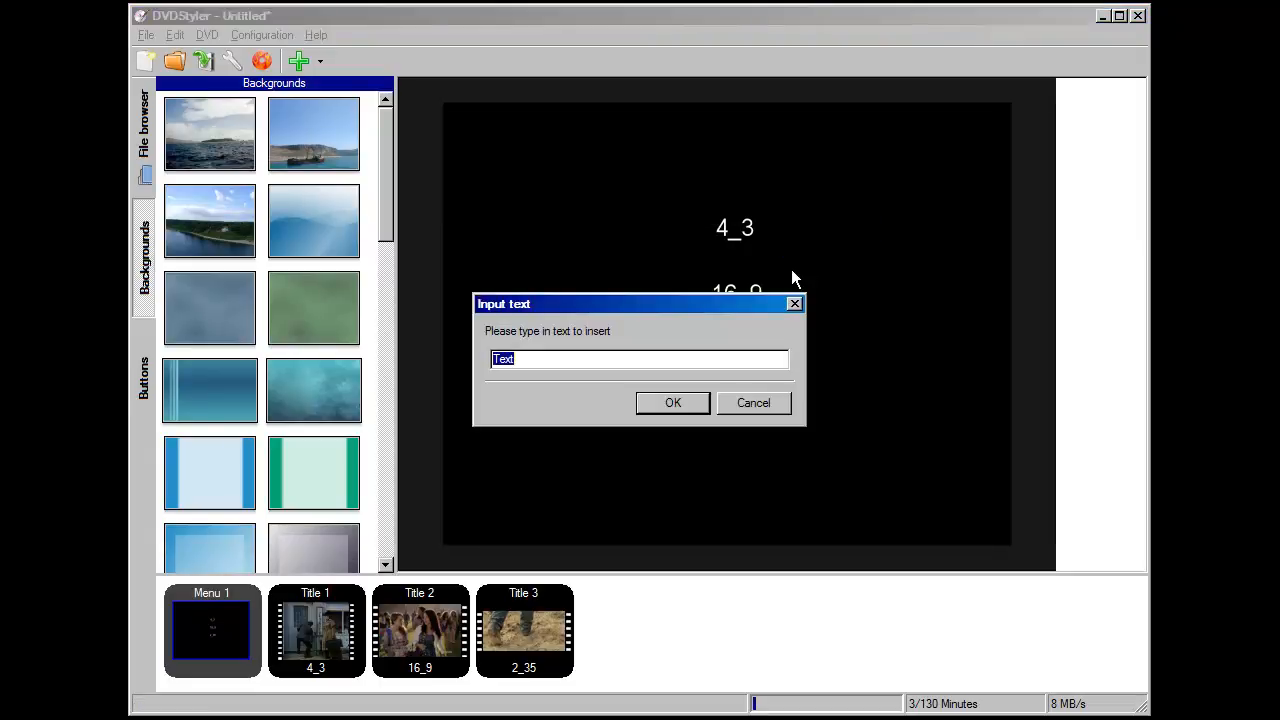
pyautogui.write('Titleset 1')
pyautogui.press('Return')
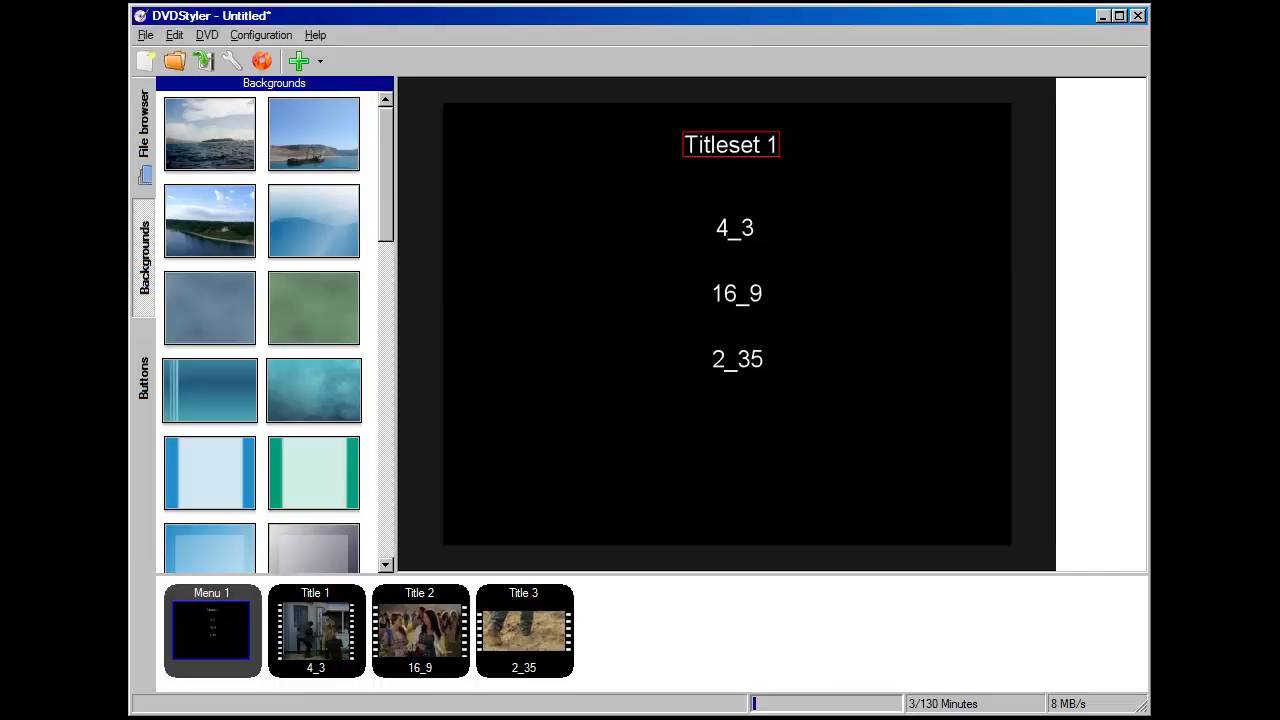
# Place Red.jpg from the BOOT (V:) drive in the menu and enlarge it to cover the whole menu.
pyautogui.hotkey('alt', 'Tab')
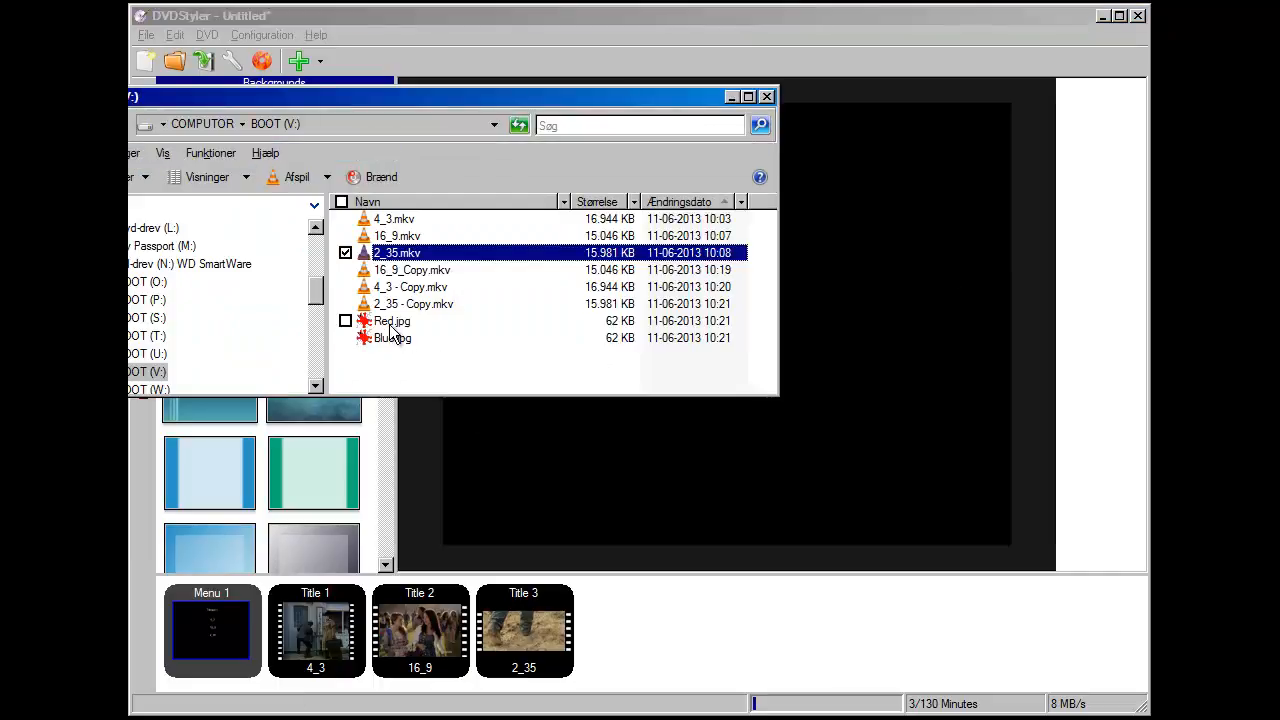
pyautogui.moveTo(398, 328); pyautogui.dragTo(853, 313)
pyautogui.moveTo(879, 357); pyautogui.dragTo(392, 57)
pyautogui.moveTo(642, 277); pyautogui.dragTo(603, 124)
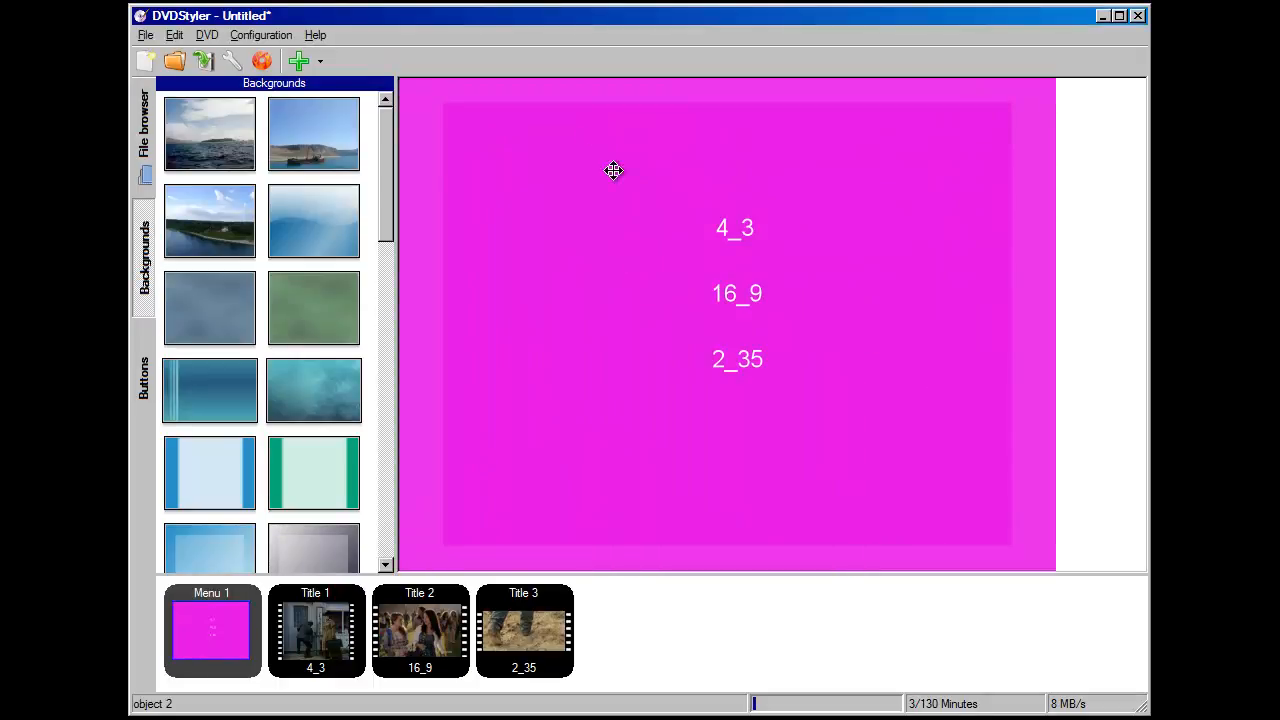
# Send the full-size image to the back, behind the menu's heading and buttons.
pyautogui.rightClick(629, 383)
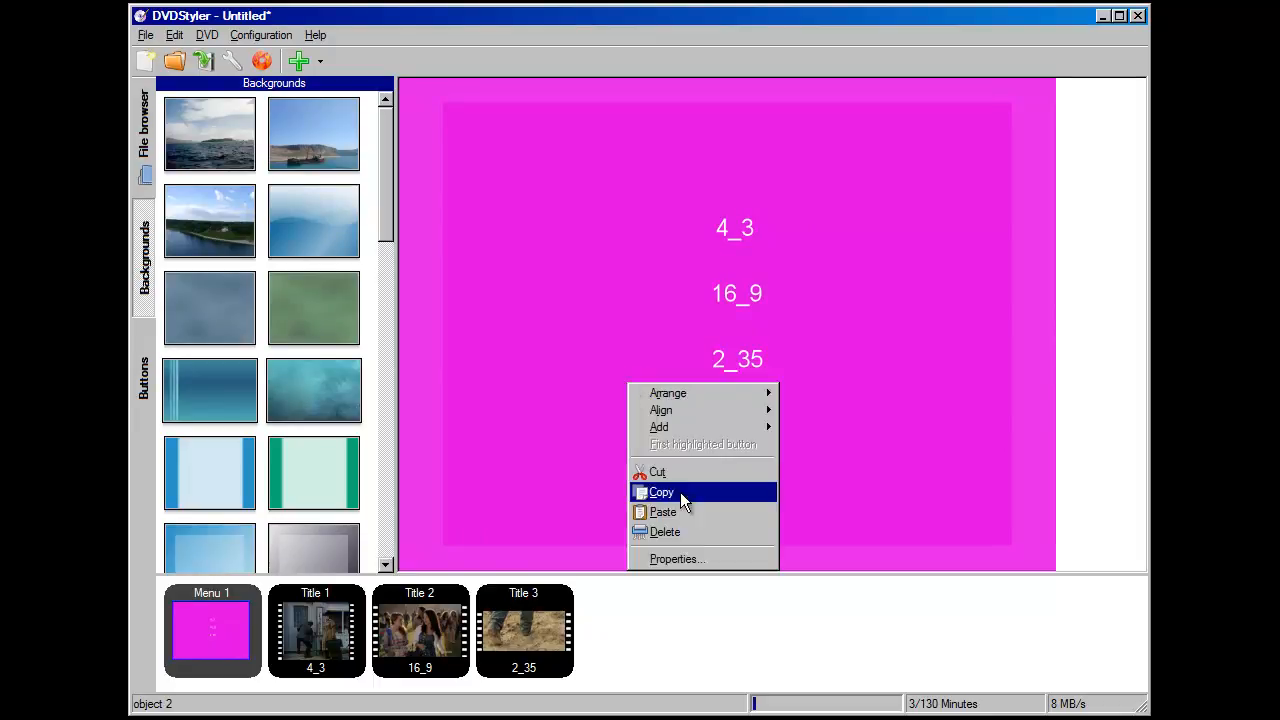
pyautogui.moveTo(704, 392)
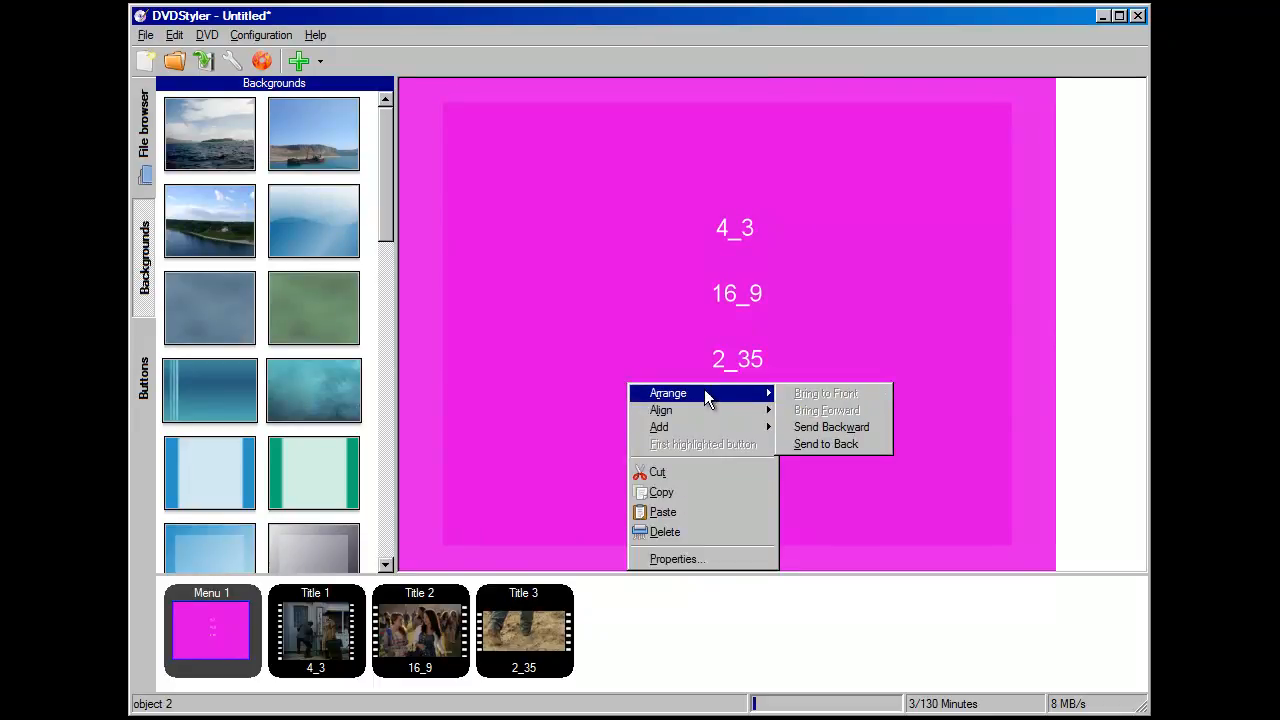
pyautogui.click(815, 446)
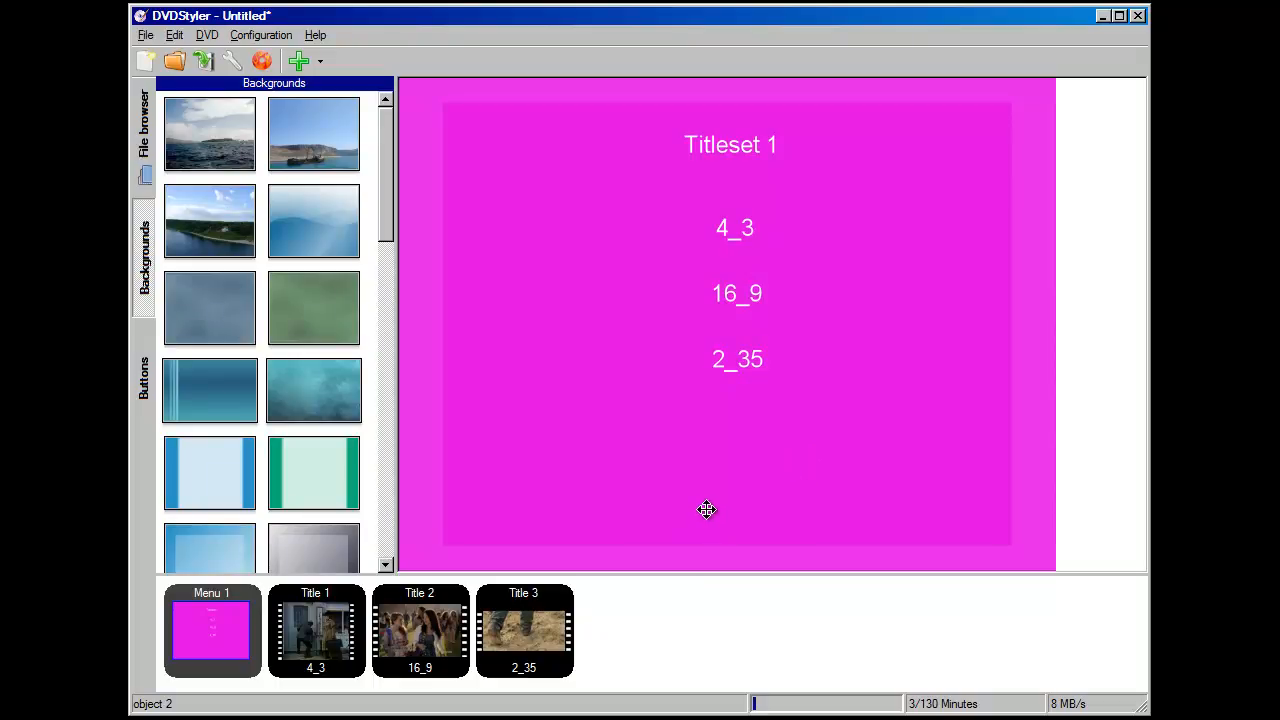
# Add a second titleset after the three existing titles.
pyautogui.rightClick(625, 627)
pyautogui.moveTo(660, 637)
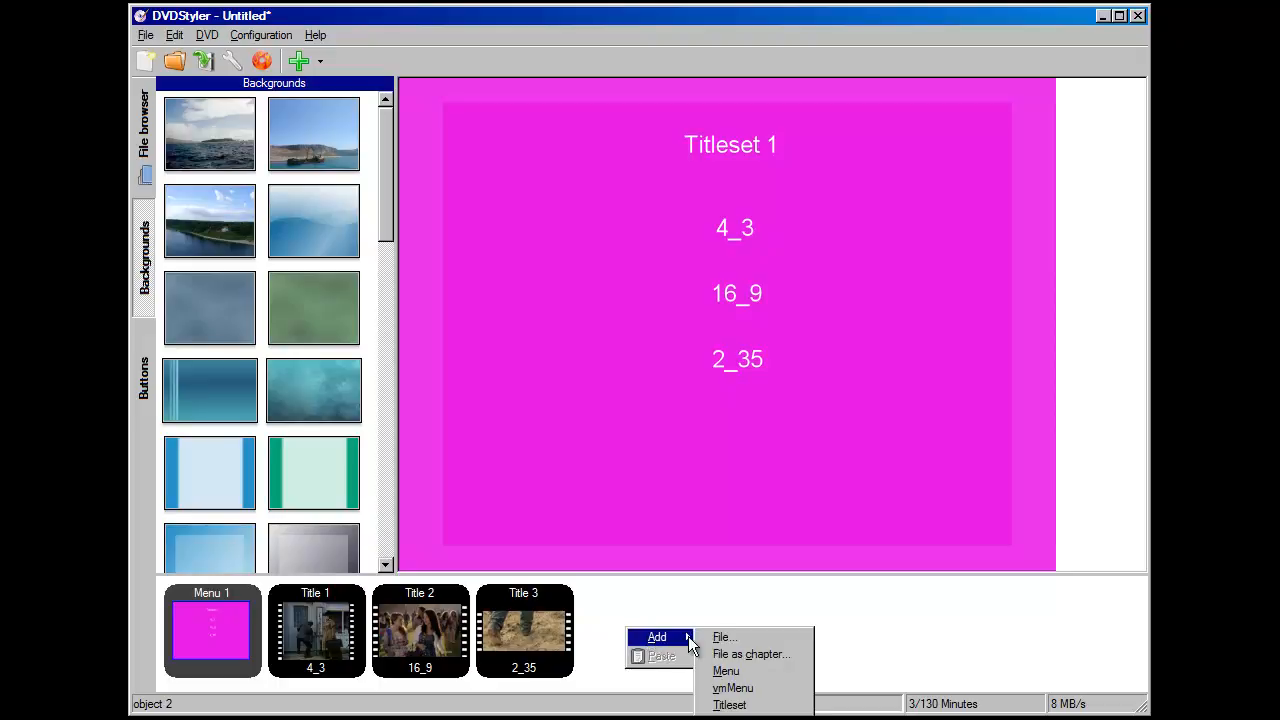
pyautogui.click(728, 705)
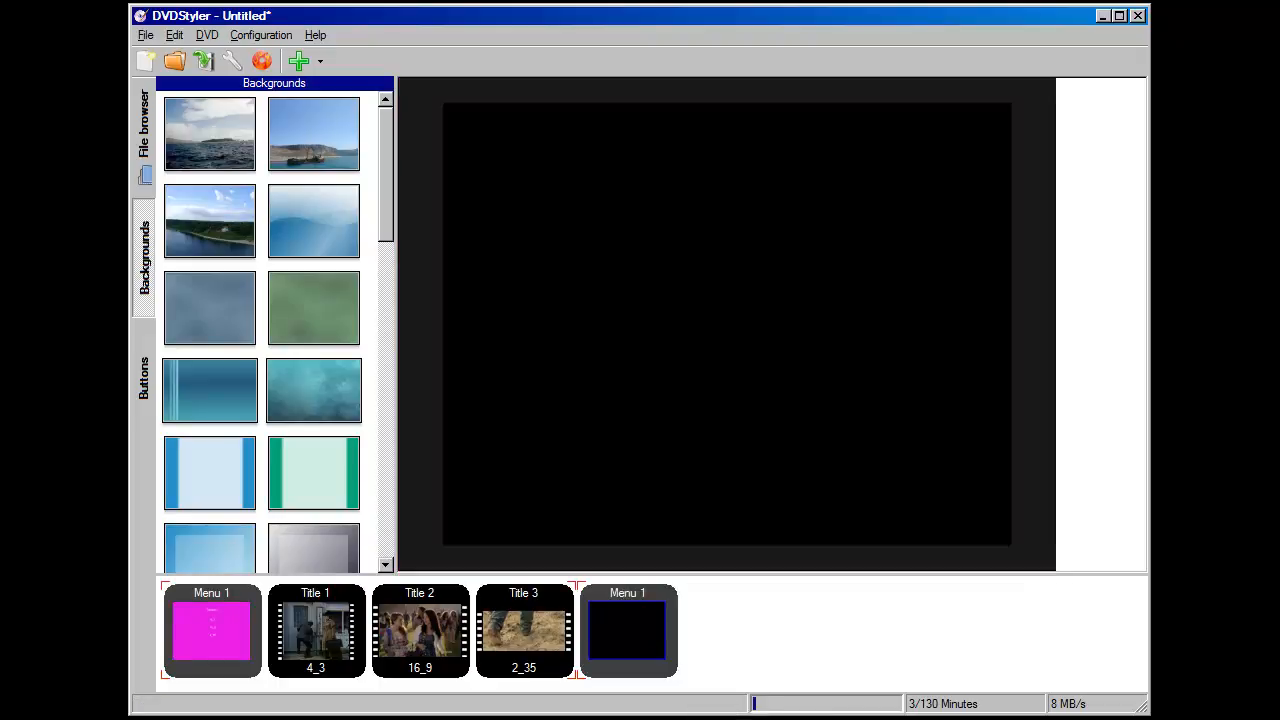
# Add 16_9_Copy.mkv, 4_3 - Copy.mkv and 2_35 - Copy.mkv to the second titleset's menu.
pyautogui.hotkey('alt', 'Tab')
pyautogui.moveTo(500, 320); pyautogui.dragTo(533, 408)
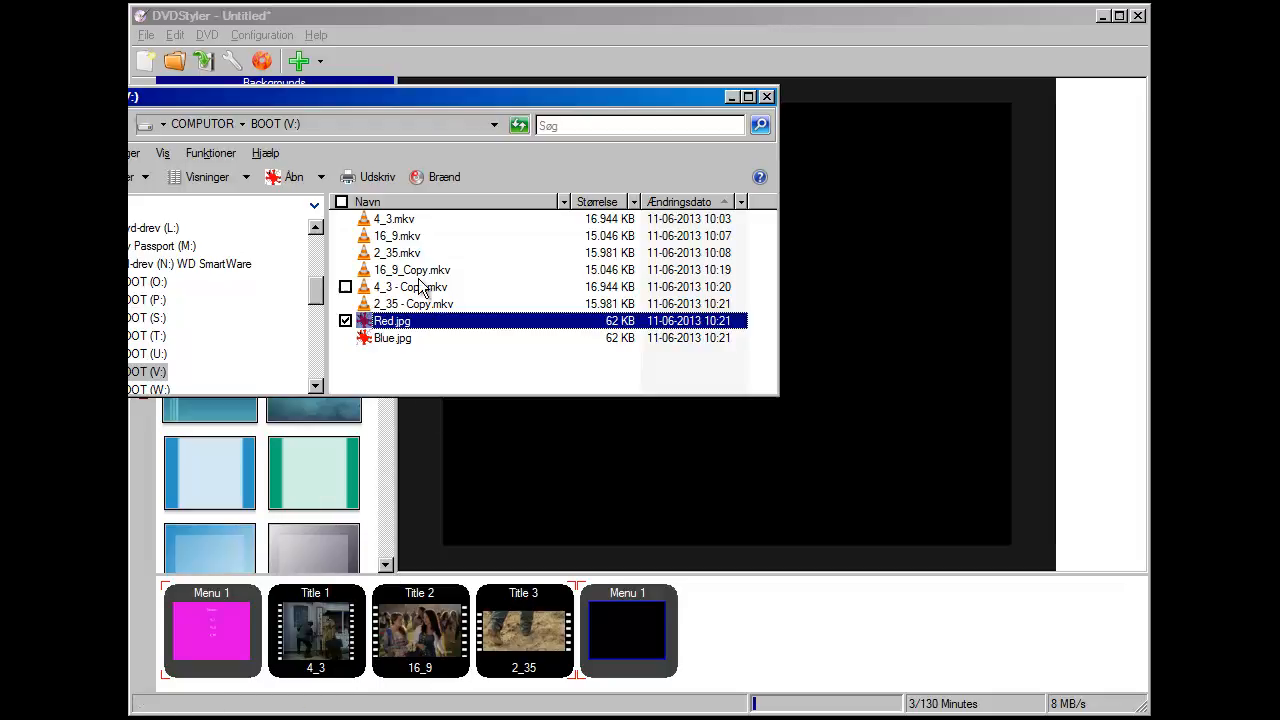
pyautogui.moveTo(418, 270); pyautogui.dragTo(852, 205)
pyautogui.moveTo(420, 288); pyautogui.dragTo(499, 287)
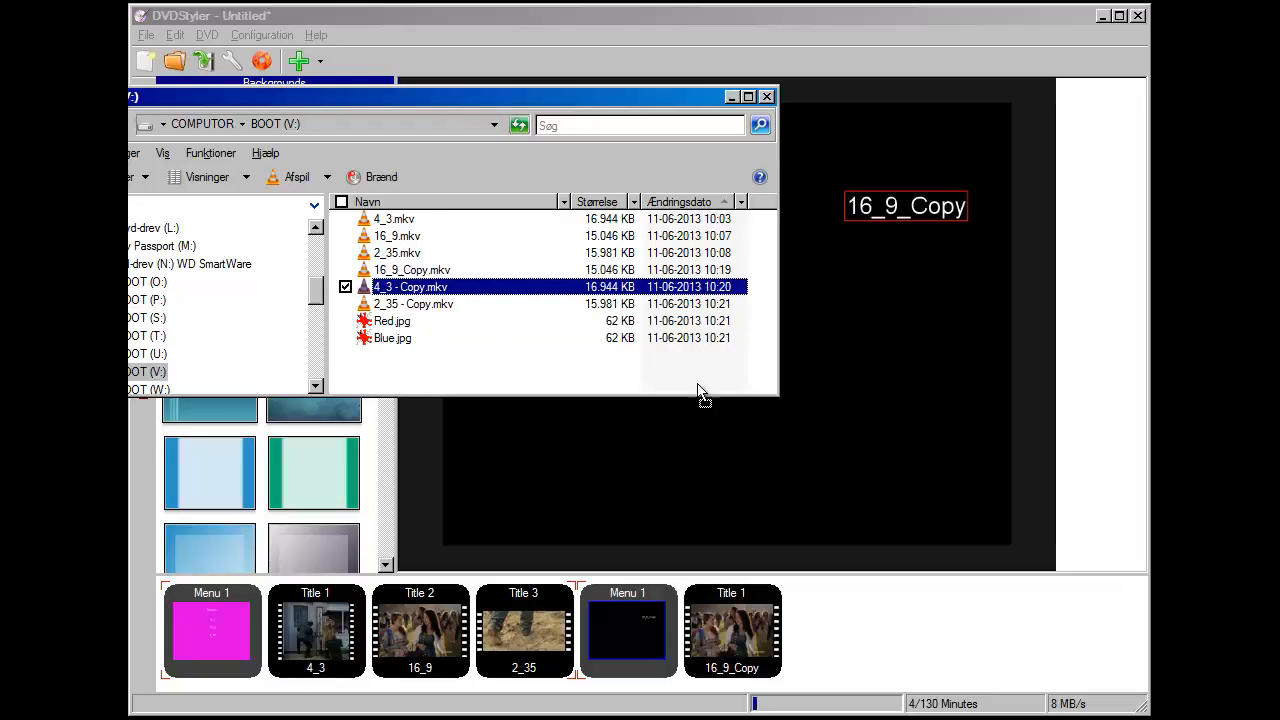
pyautogui.moveTo(867, 340); pyautogui.dragTo(867, 341)
pyautogui.moveTo(416, 306); pyautogui.dragTo(837, 391)
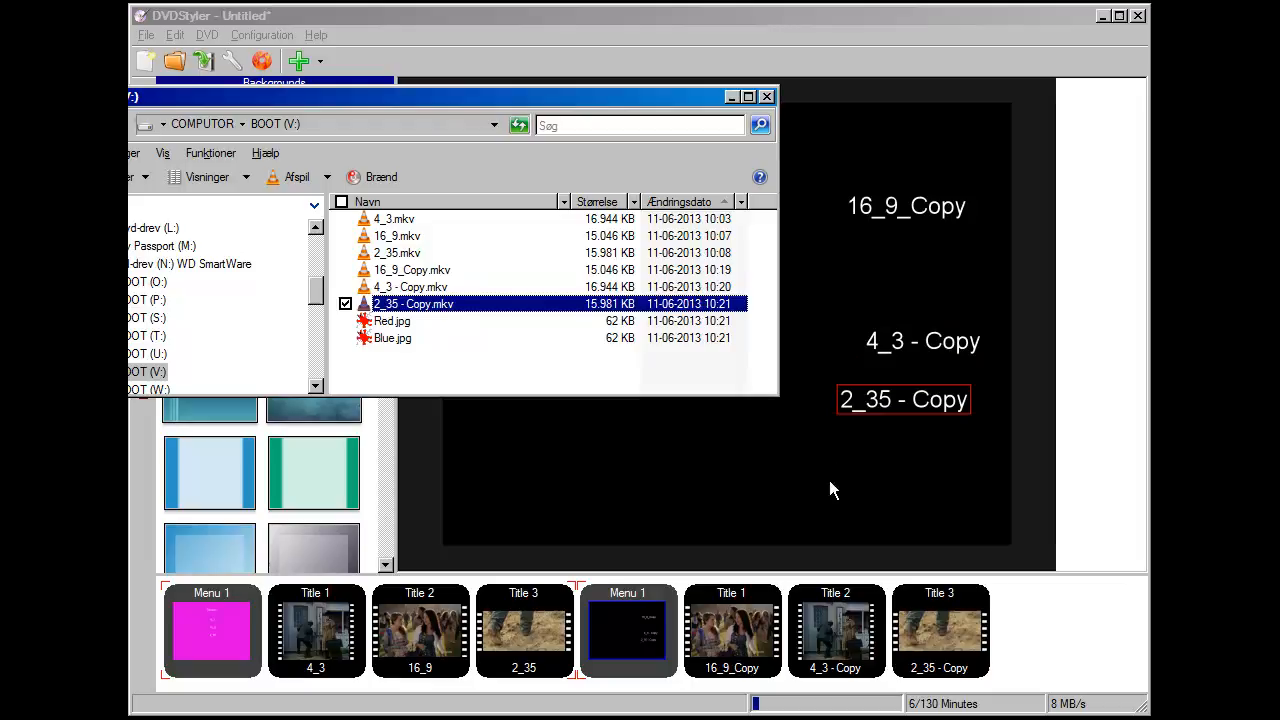
# Arrange the 16_9_Copy, 4_3 - Copy and 2_35 - Copy buttons in a column near the middle of the menu.
pyautogui.click(829, 481)
pyautogui.moveTo(897, 210); pyautogui.dragTo(729, 260)
pyautogui.moveTo(889, 356); pyautogui.dragTo(725, 335)
pyautogui.moveTo(903, 411); pyautogui.dragTo(755, 432)
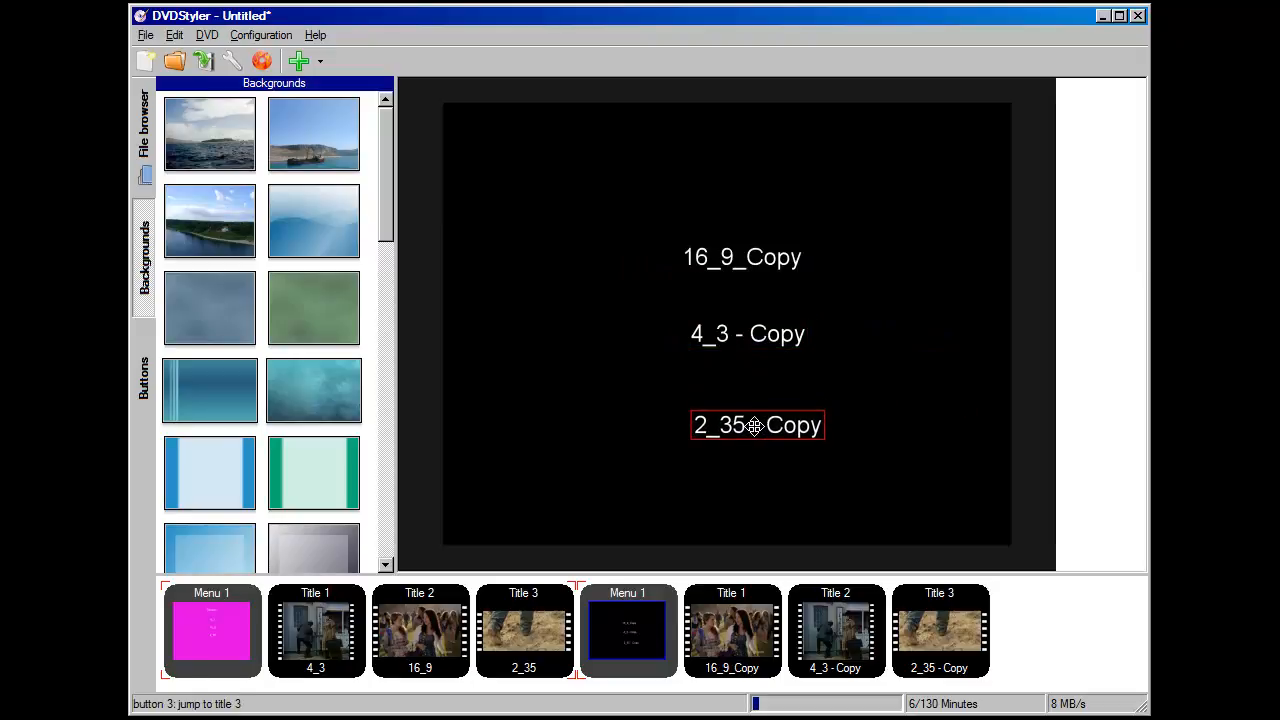
# Add the heading text "Titleset 2" and align it above the buttons in the second titleset's menu.
pyautogui.rightClick(742, 168)
pyautogui.moveTo(815, 177)
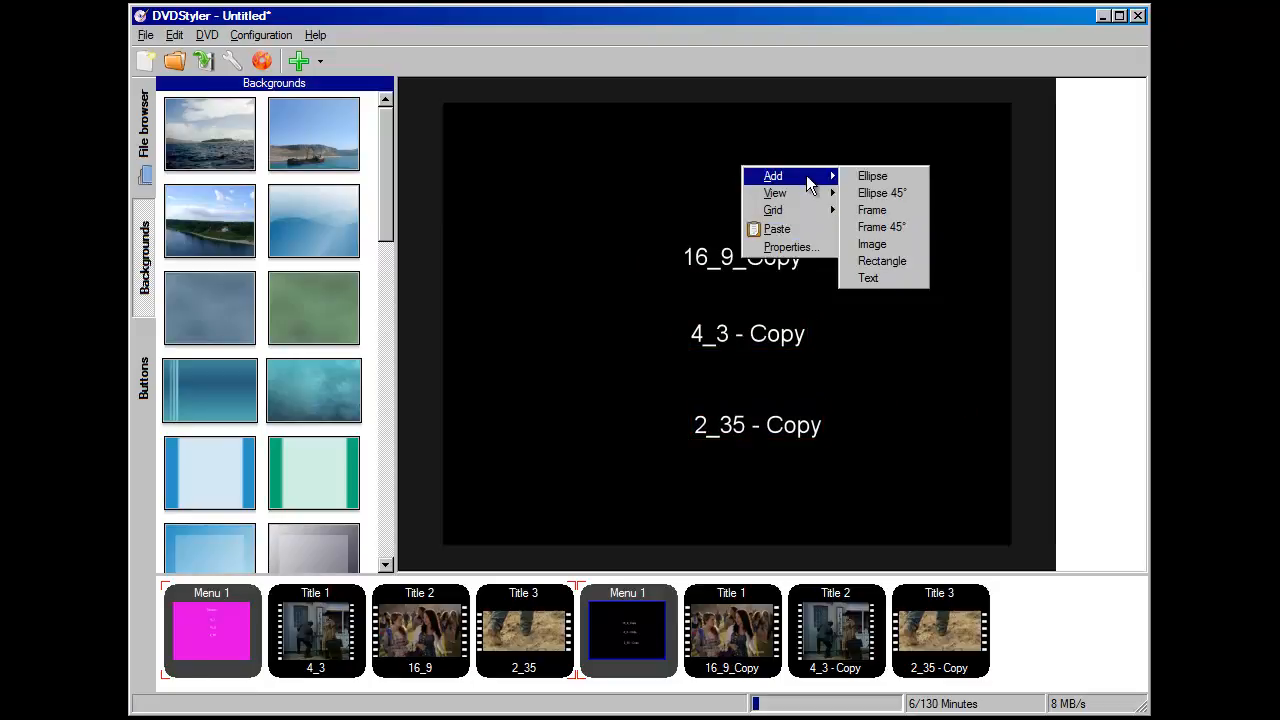
pyautogui.click(868, 278)
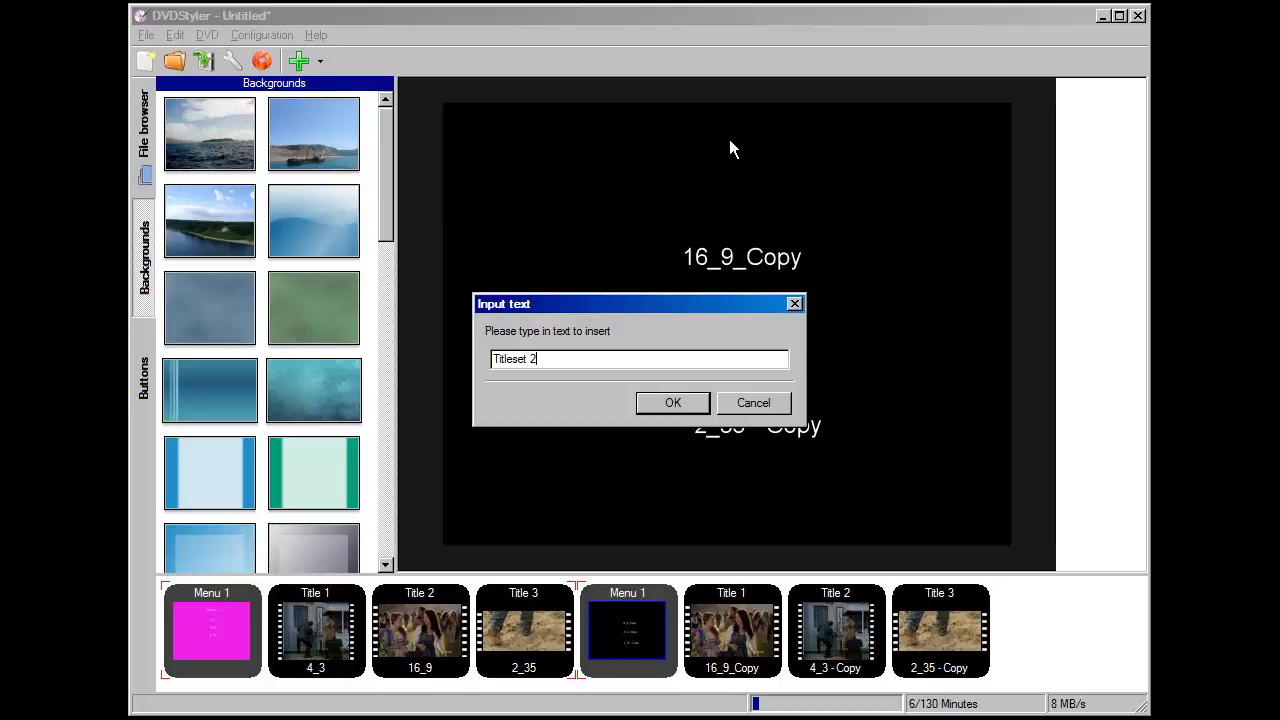
pyautogui.press('Return')
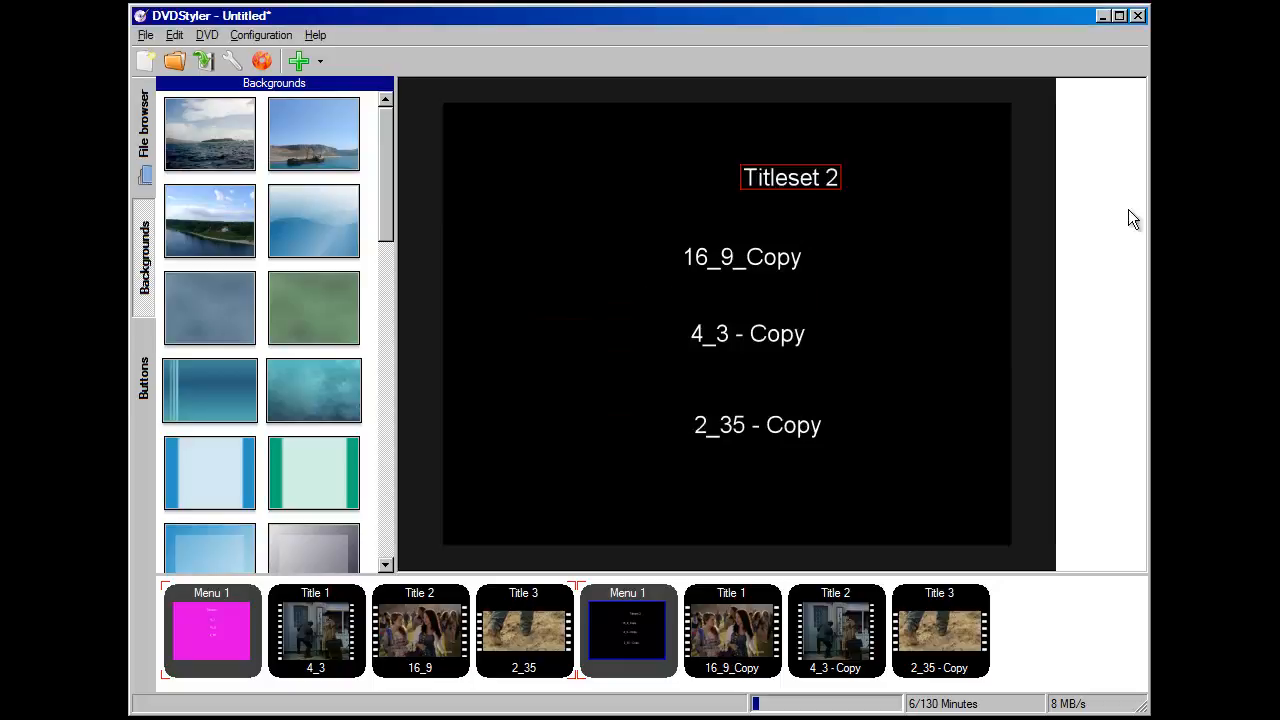
pyautogui.moveTo(810, 177); pyautogui.dragTo(750, 160)
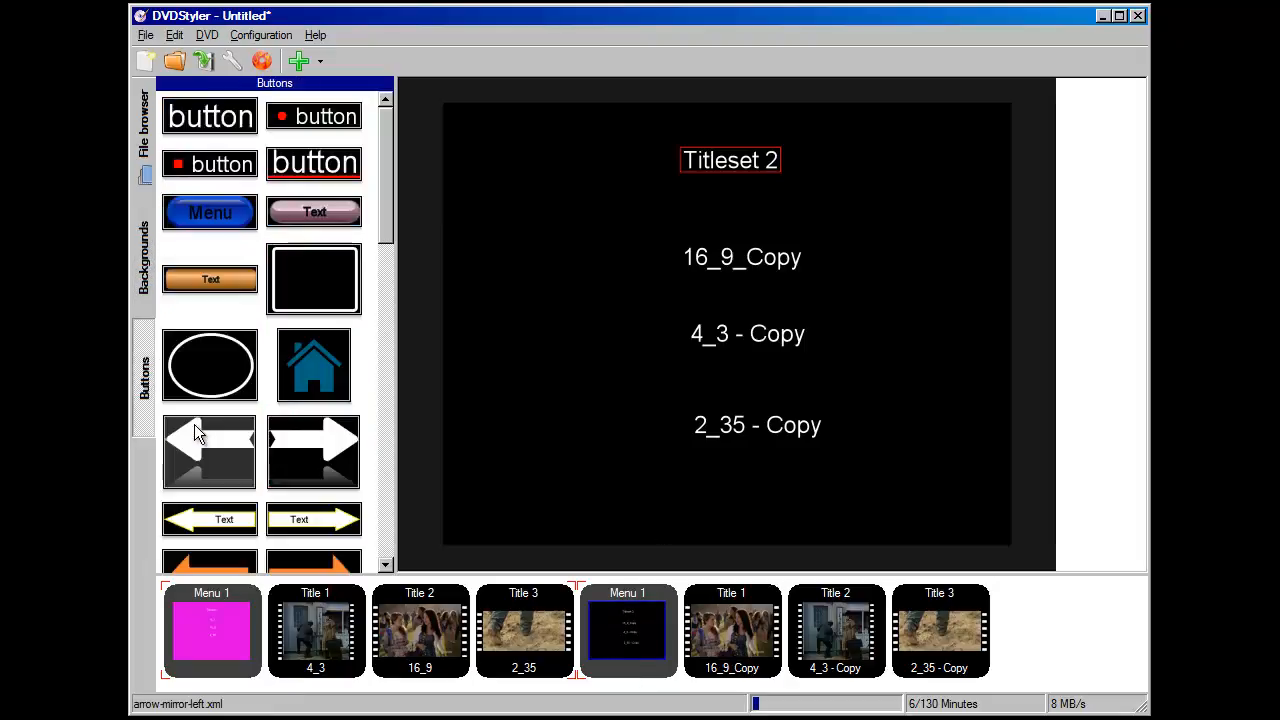
# Place a left arrow button below 2_35 - Copy and make it jump to titleset 1 menu 1 (root menu).
pyautogui.moveTo(205, 443); pyautogui.dragTo(697, 482)
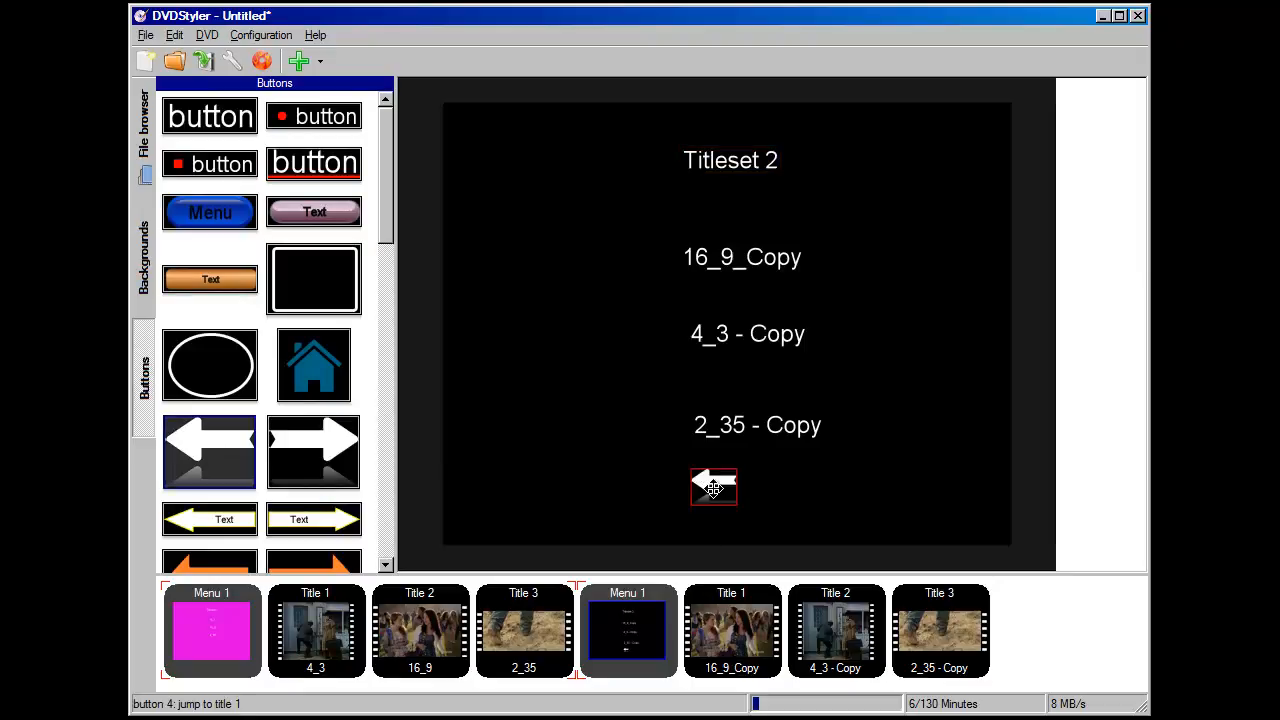
pyautogui.doubleClick(713, 487)
pyautogui.click(781, 131)
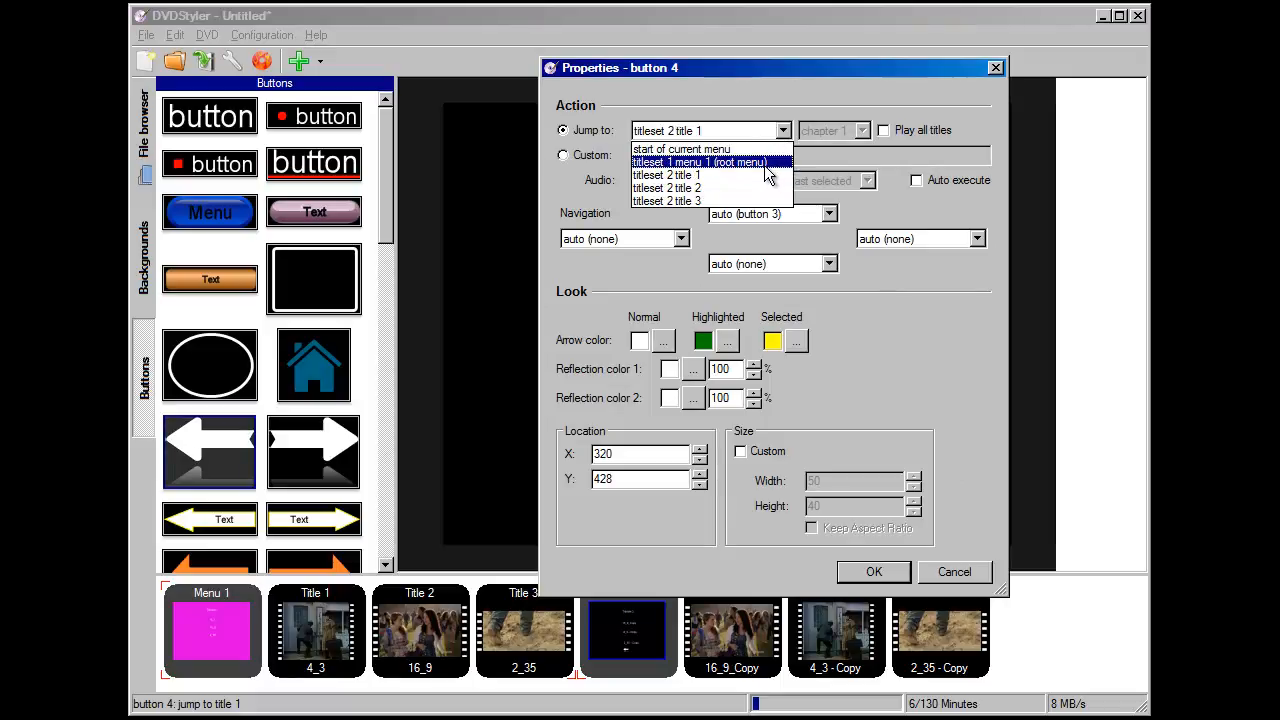
pyautogui.click(764, 163)
pyautogui.click(872, 571)
# Place a right arrow button below 2_35 in the first titleset's menu and make it jump to titleset 2 menu 1 (root menu).
pyautogui.doubleClick(210, 676)
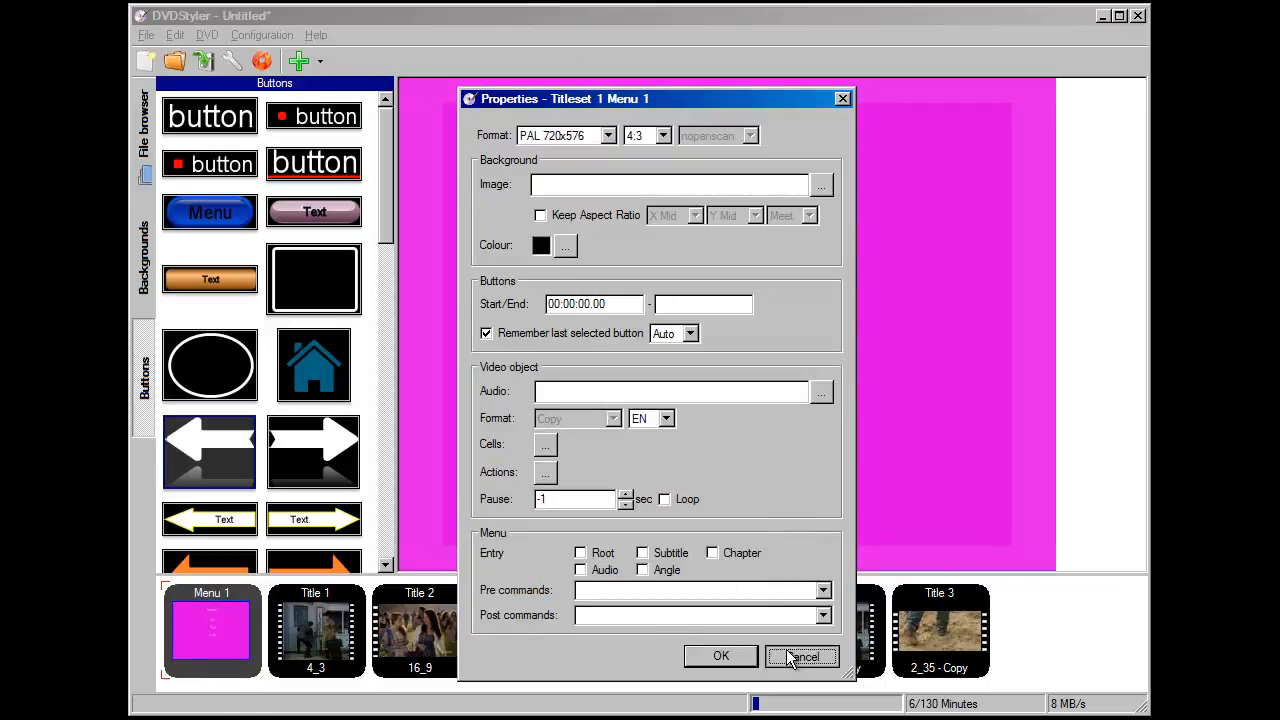
pyautogui.click(796, 655)
pyautogui.moveTo(350, 470); pyautogui.dragTo(712, 470)
pyautogui.doubleClick(739, 485)
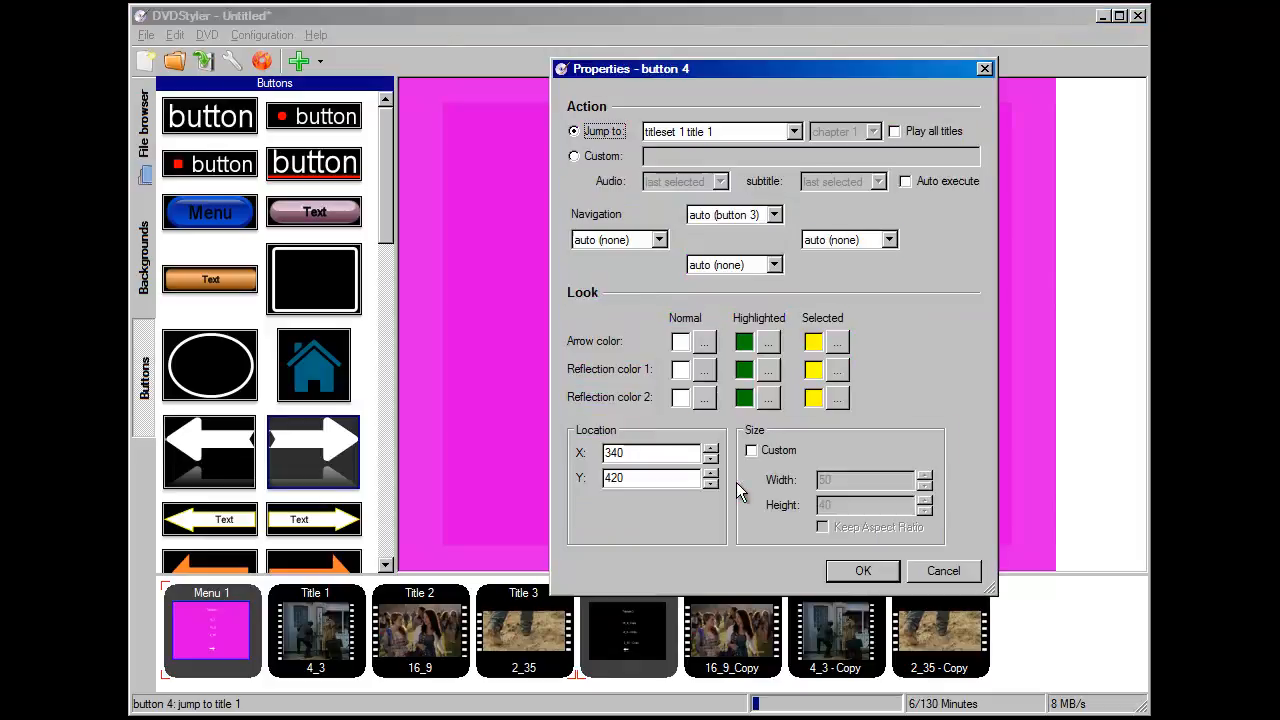
pyautogui.click(745, 133)
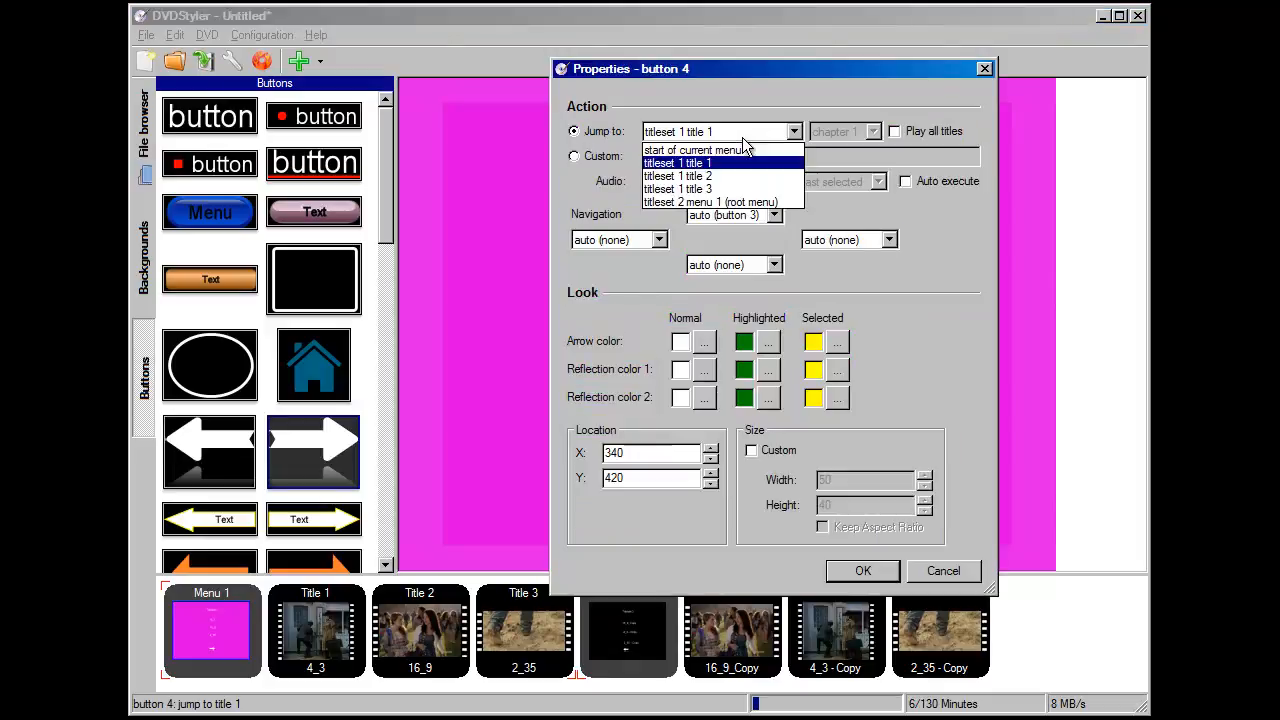
pyautogui.click(757, 202)
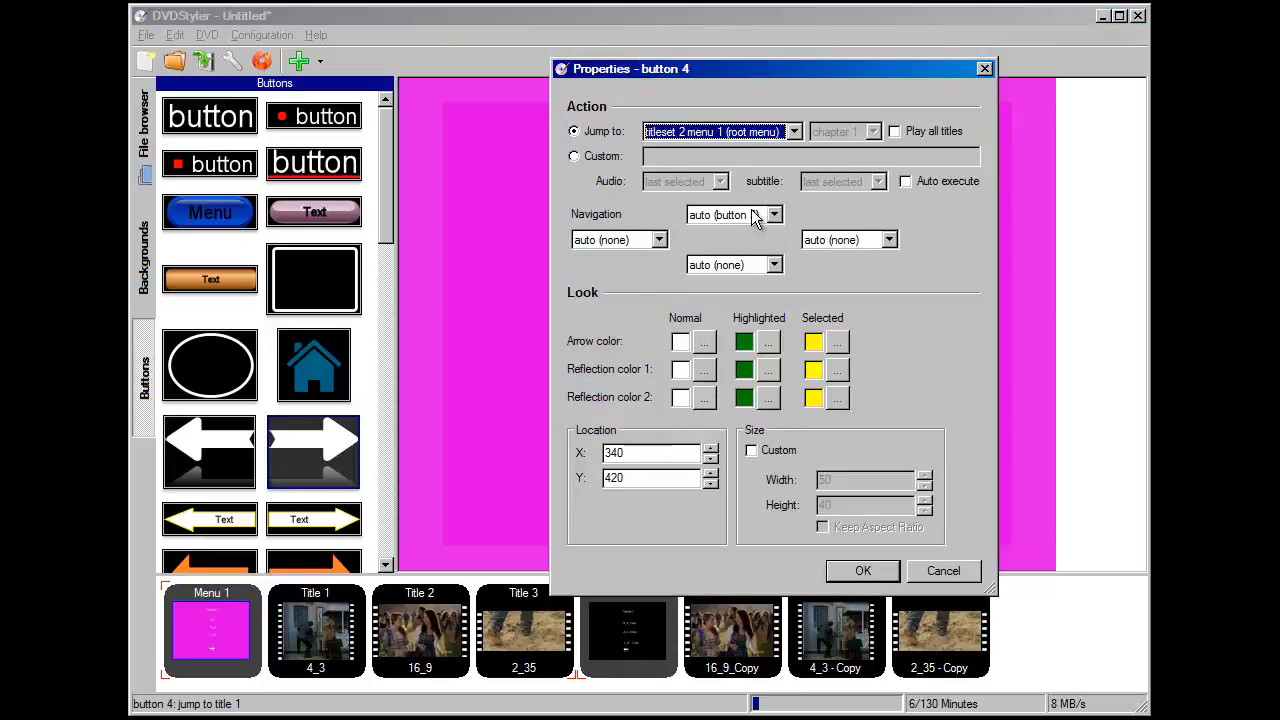
pyautogui.click(886, 573)
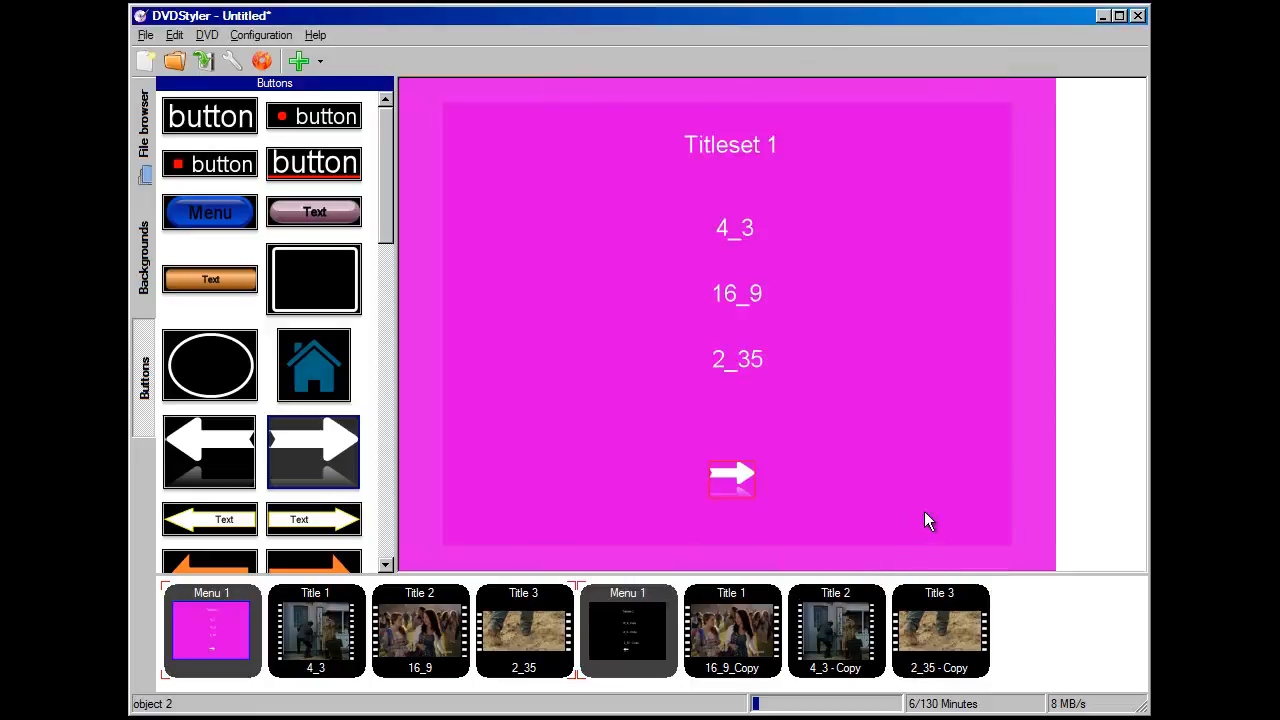
# Generate the DVD project as an ISO image saved to v:\dvd.iso, using C:\TEMP as the temp directory.
pyautogui.click(262, 61)
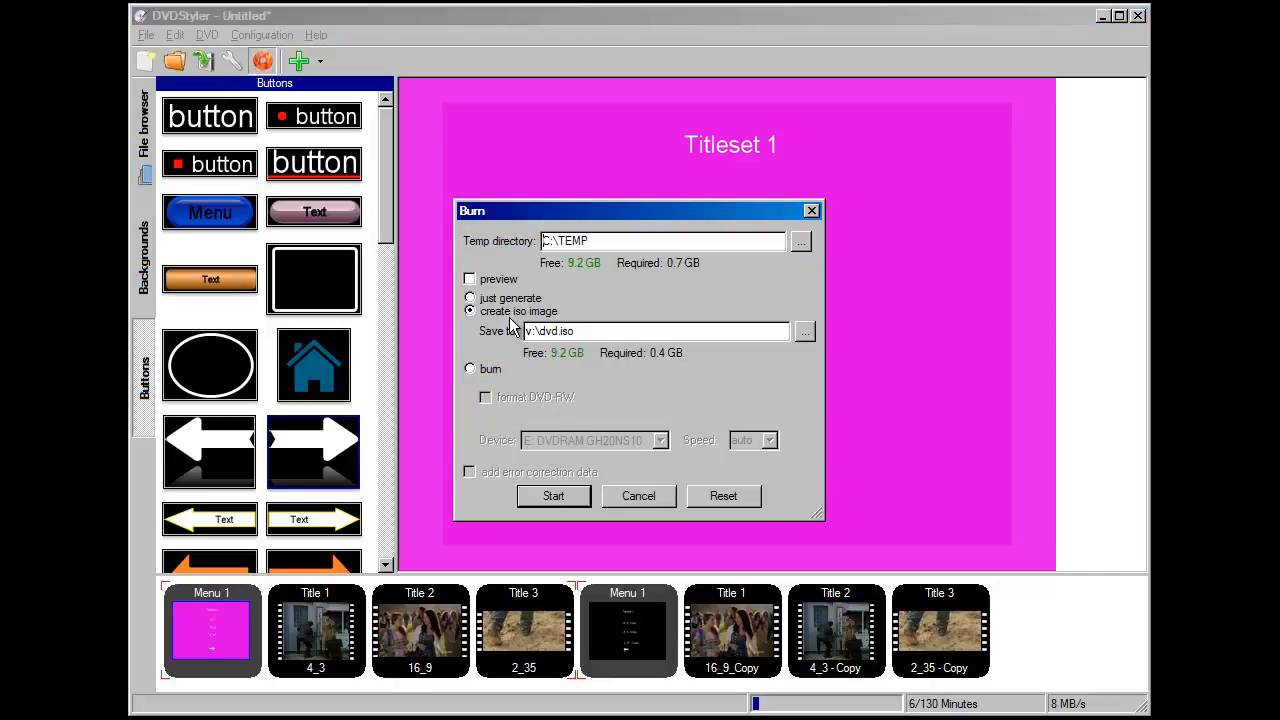
pyautogui.click(553, 496)
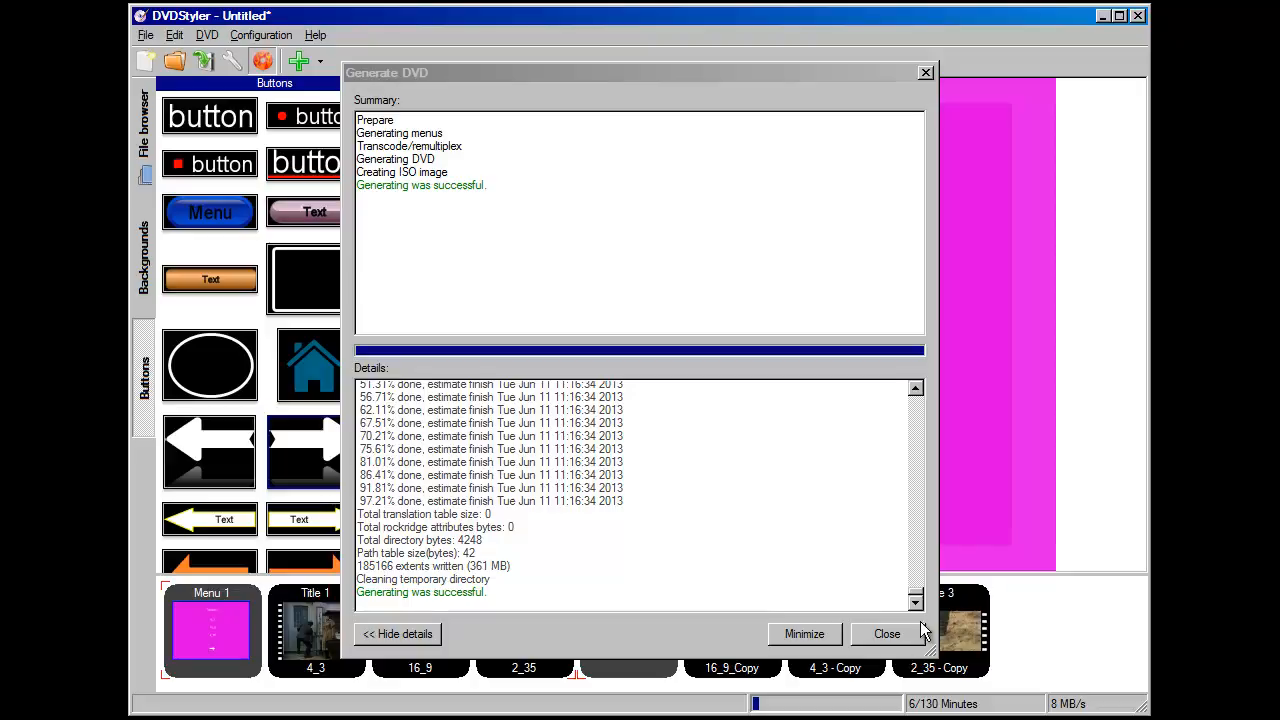
pyautogui.click(887, 634)
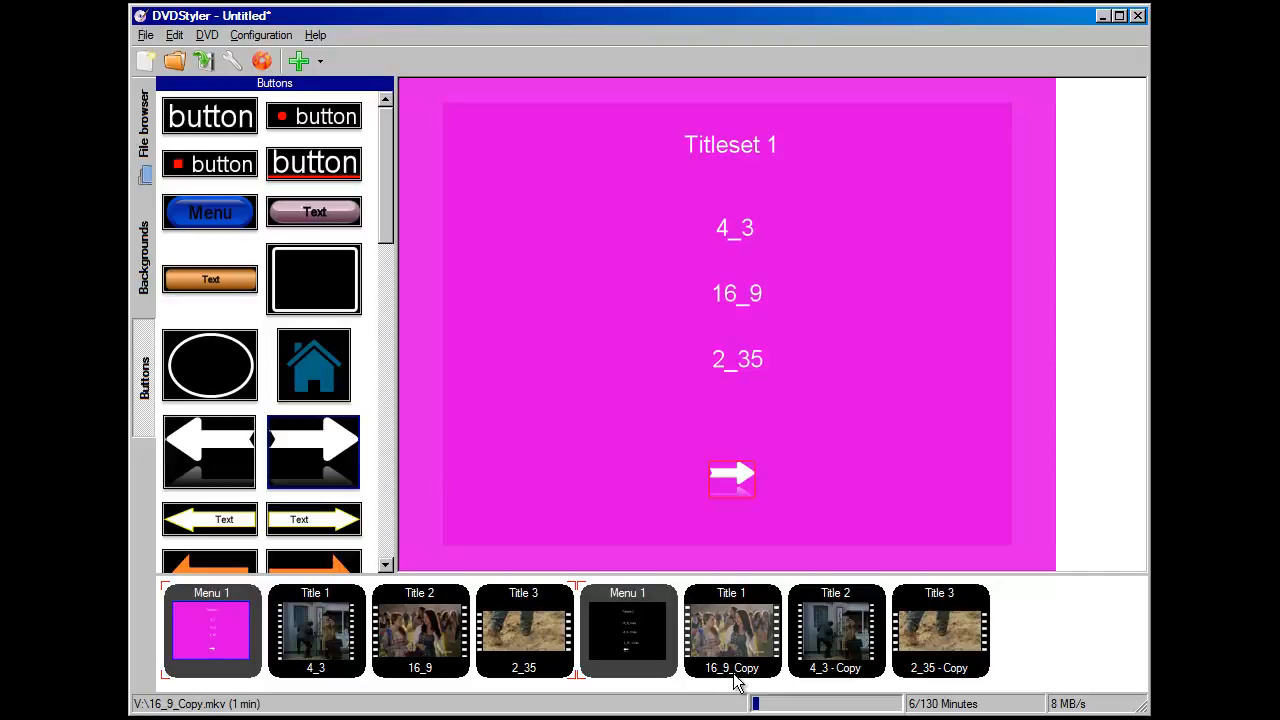
# Switch to the file manager, mount dvd.iso on virtual drive I: with MagicISO and play the disc with PowerDVD.
pyautogui.hotkey('alt', 'Tab')
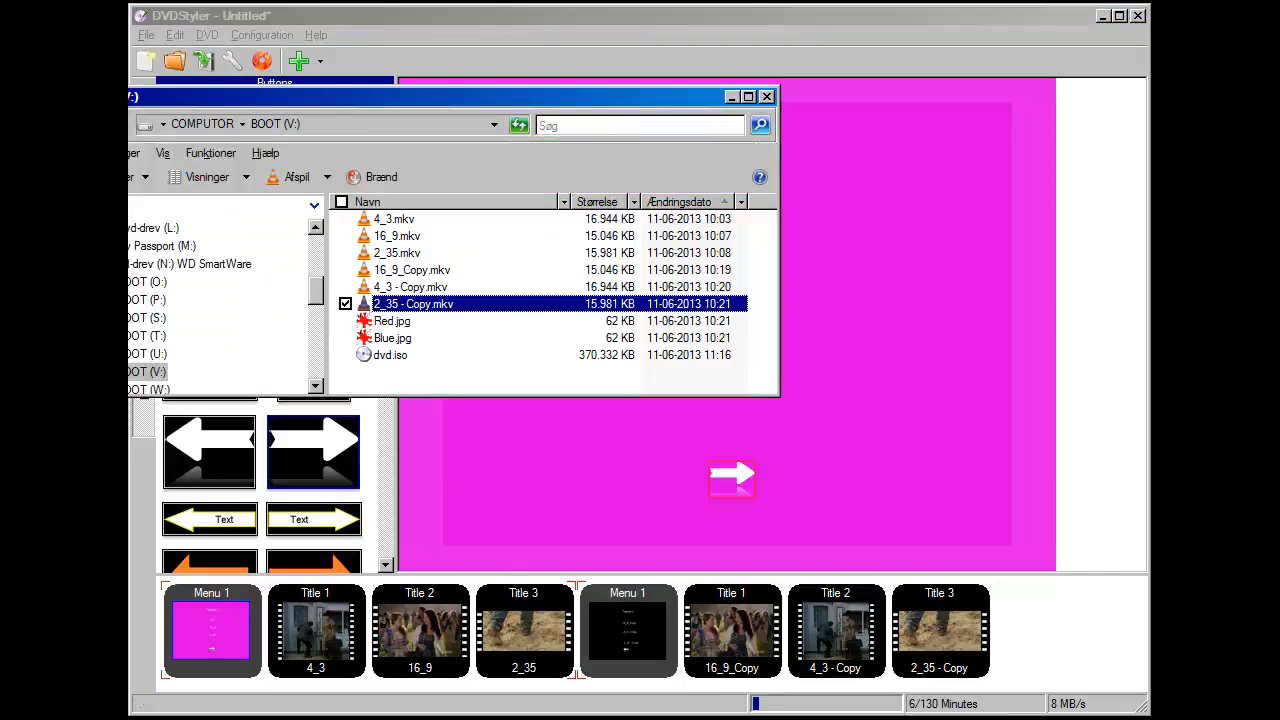
pyautogui.click(400, 357)
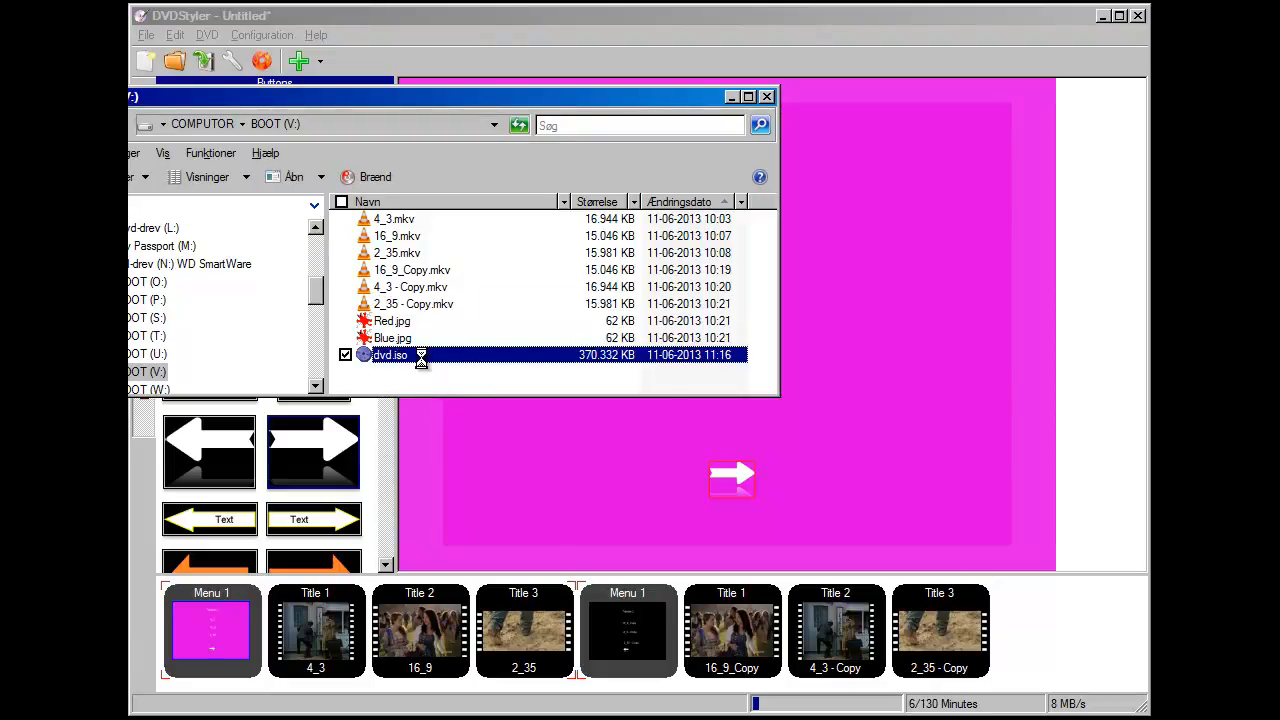
pyautogui.rightClick(421, 358)
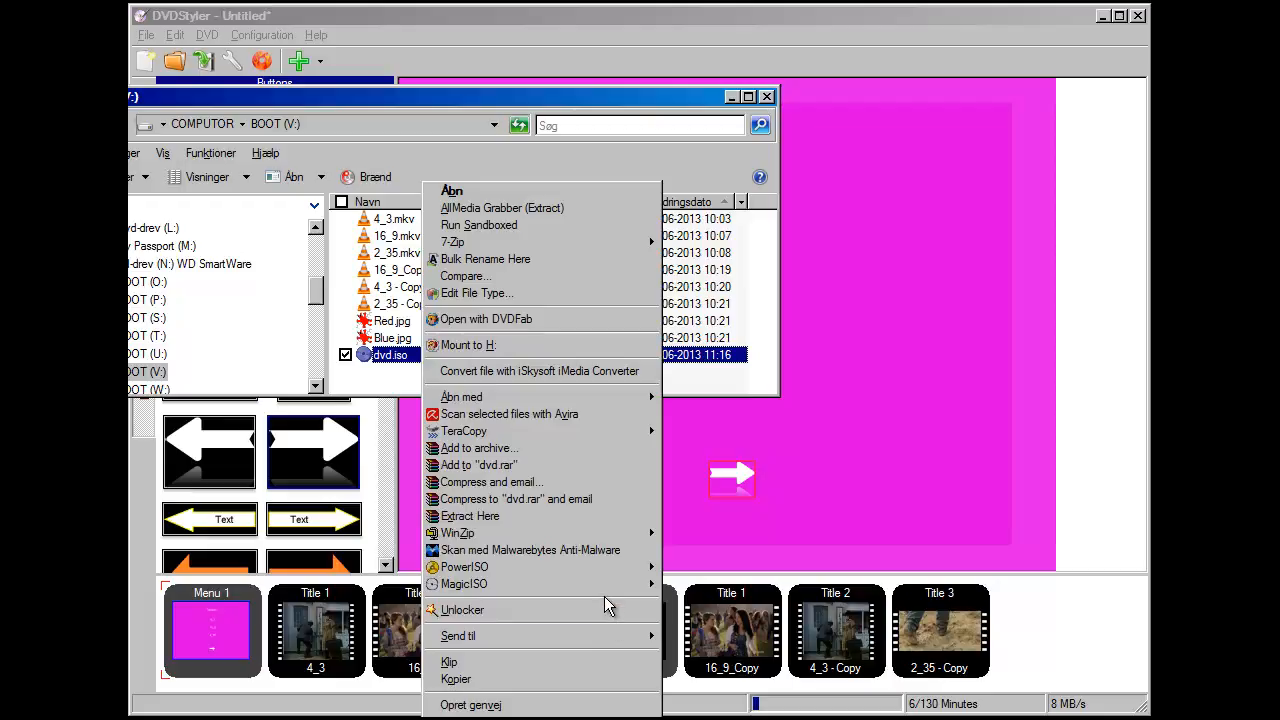
pyautogui.moveTo(608, 585)
pyautogui.moveTo(730, 587)
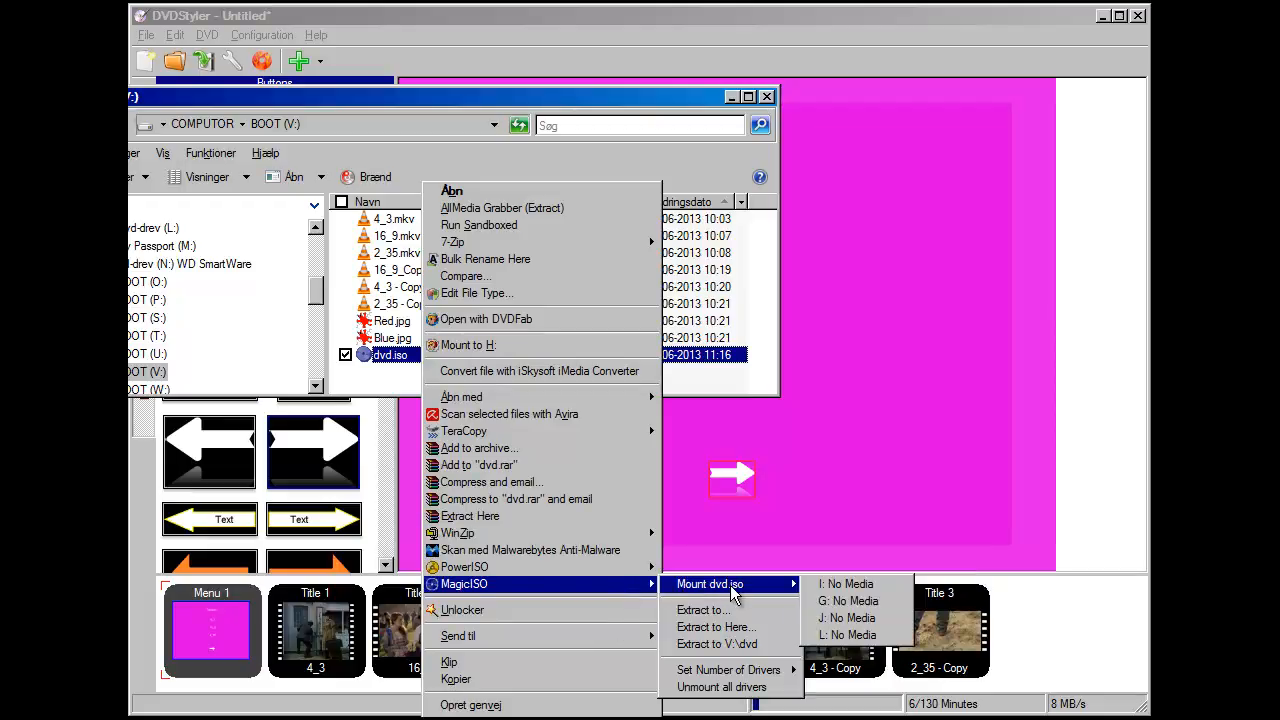
pyautogui.click(848, 589)
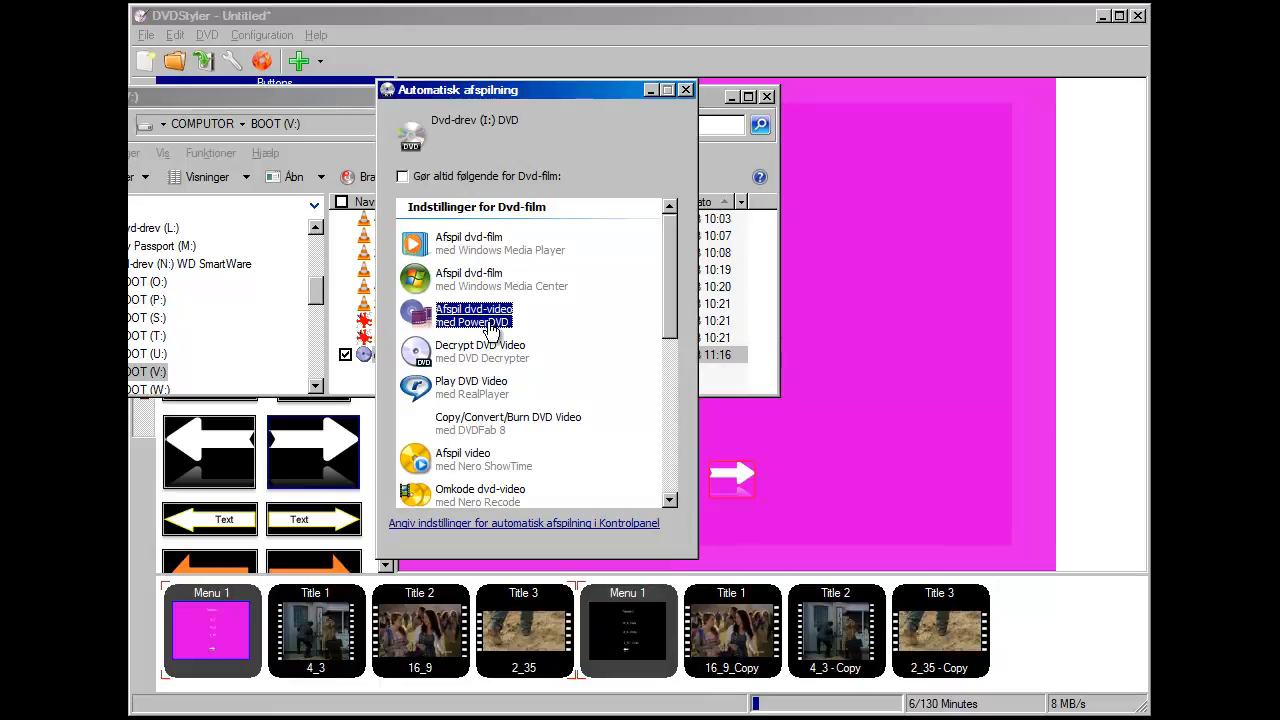
pyautogui.click(486, 324)
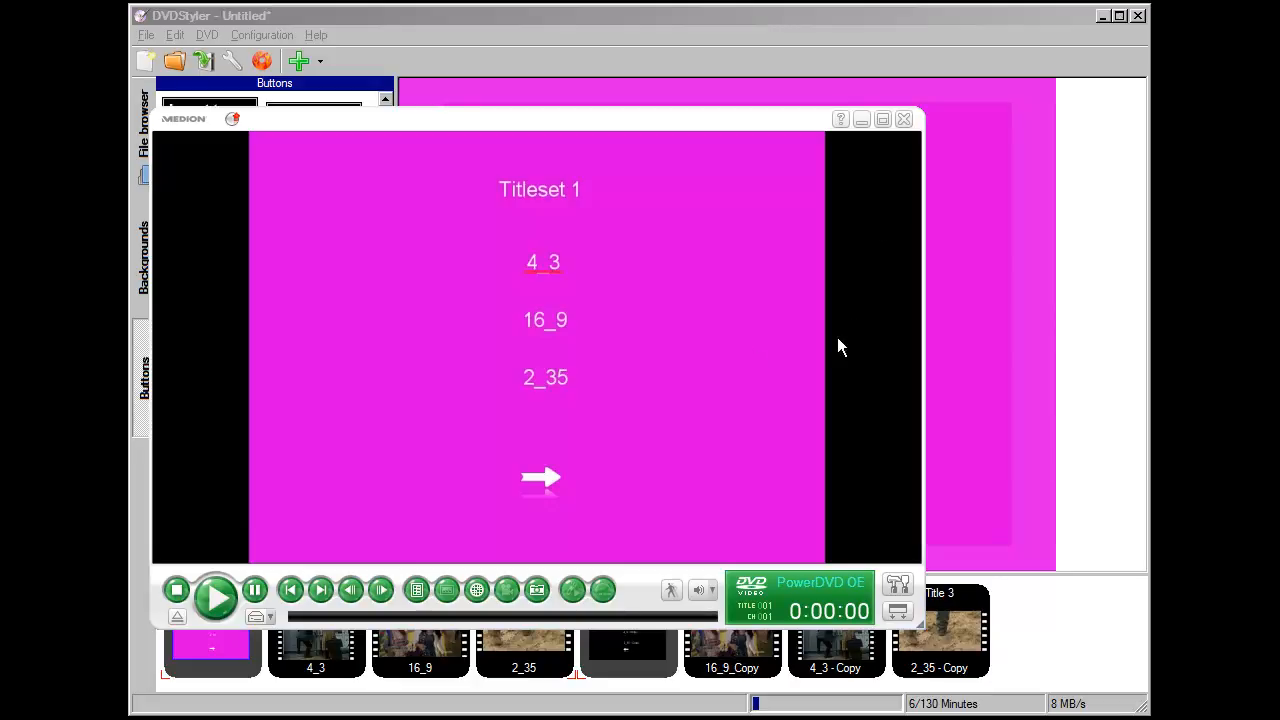
# Test 4_3, 16_9 and 2_35 from the Titleset 1 menu, going back to the root menu after each video.
pyautogui.click(546, 262)
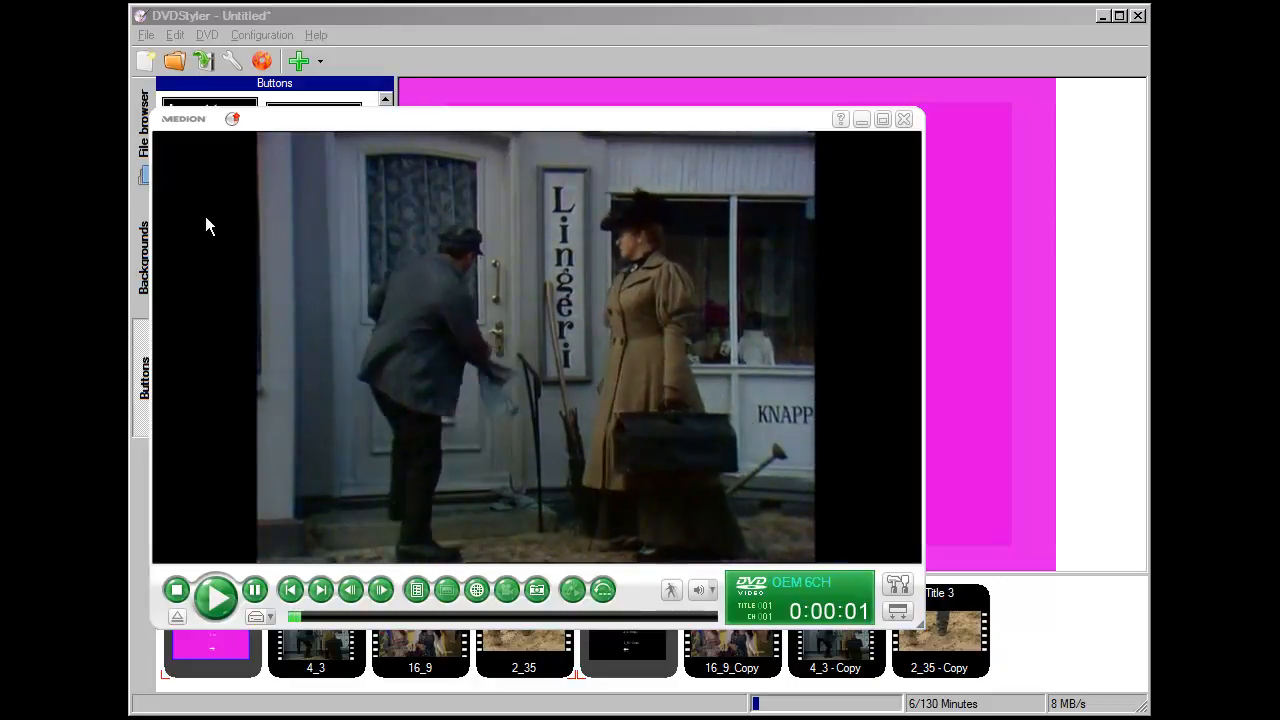
pyautogui.click(418, 590)
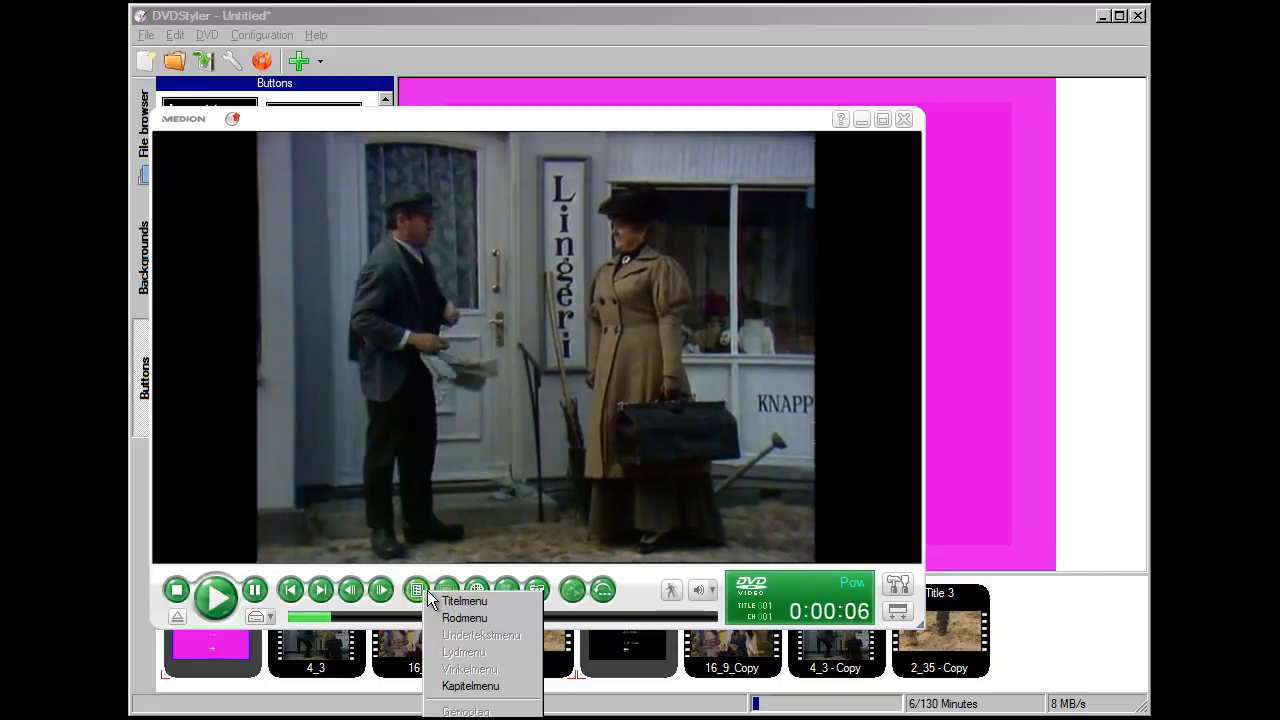
pyautogui.click(452, 620)
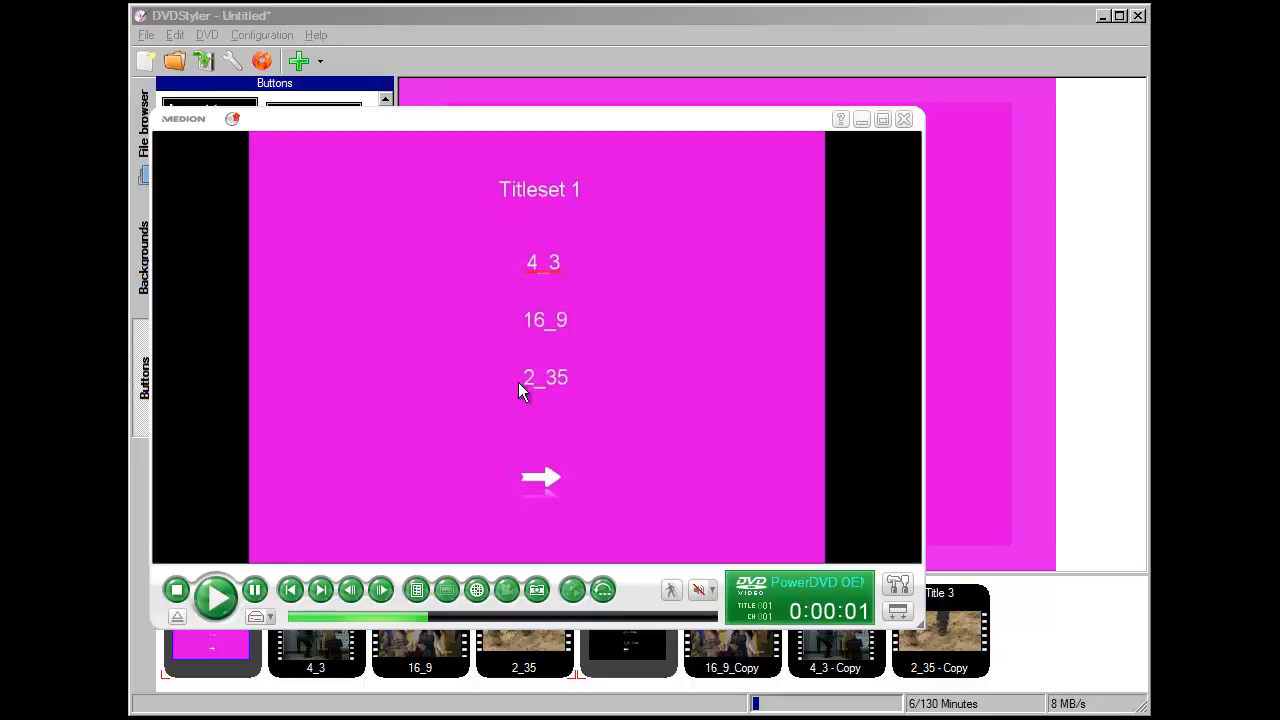
pyautogui.click(541, 319)
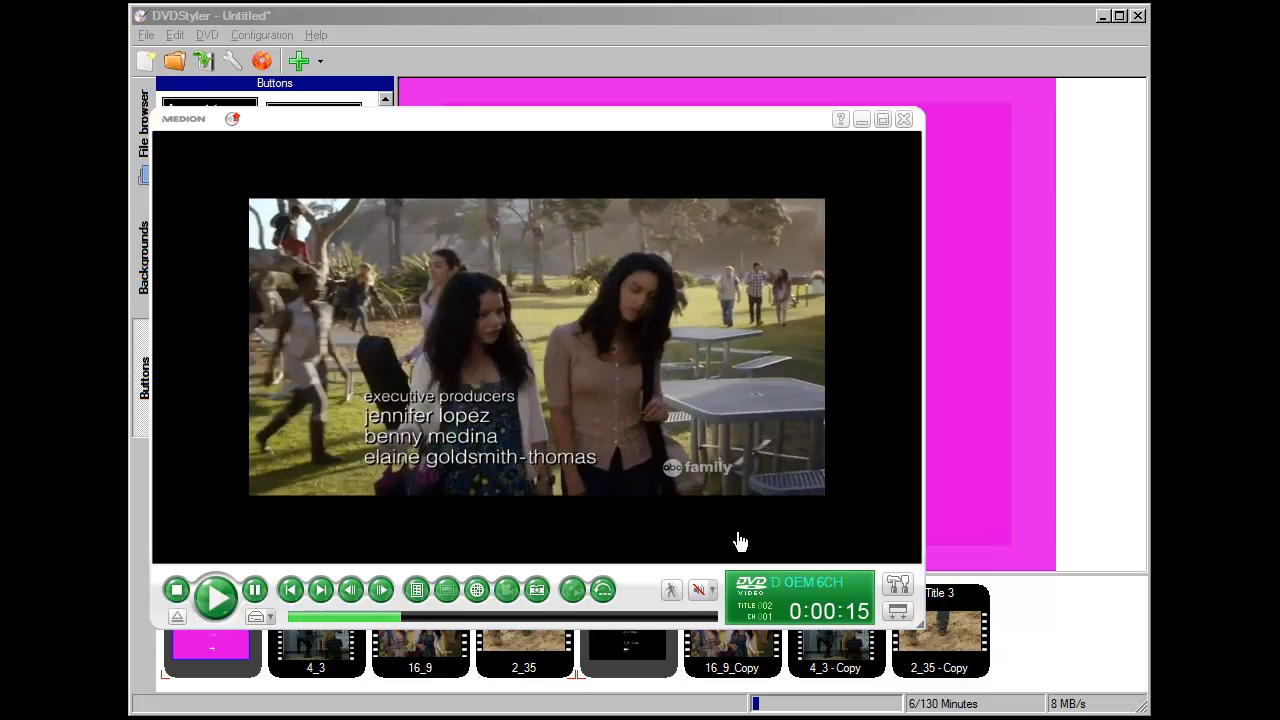
pyautogui.click(418, 590)
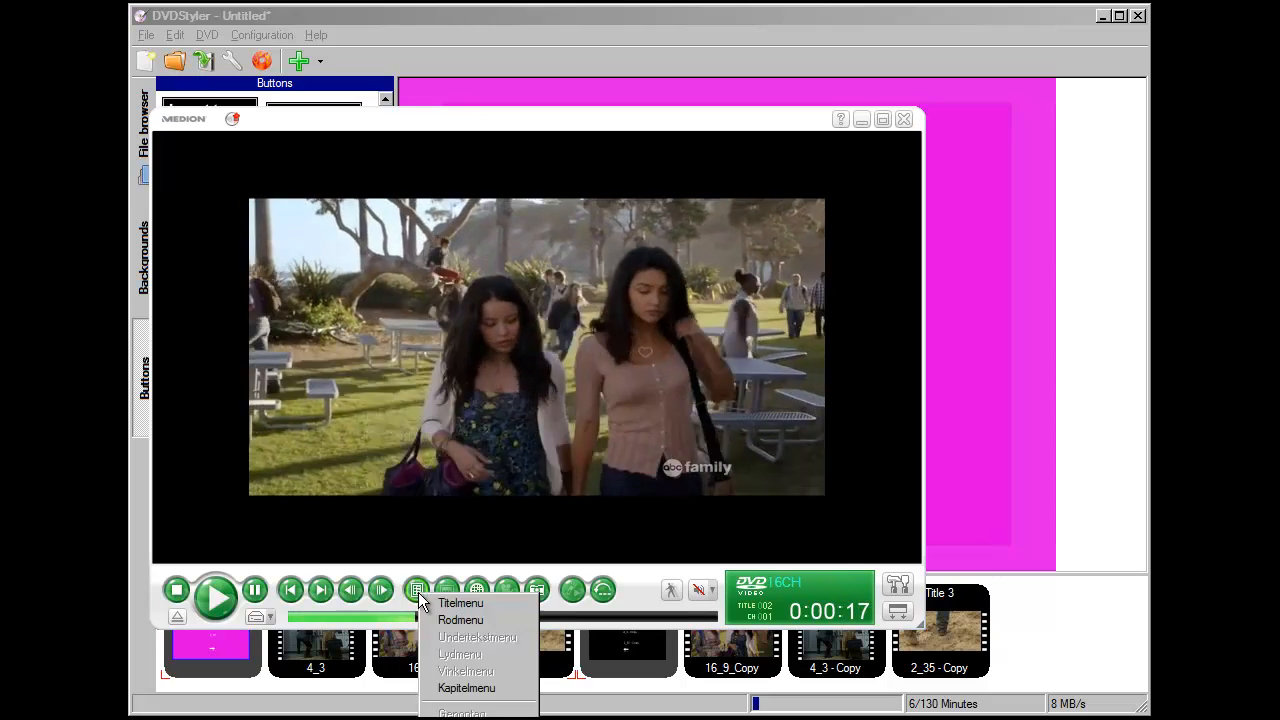
pyautogui.click(441, 620)
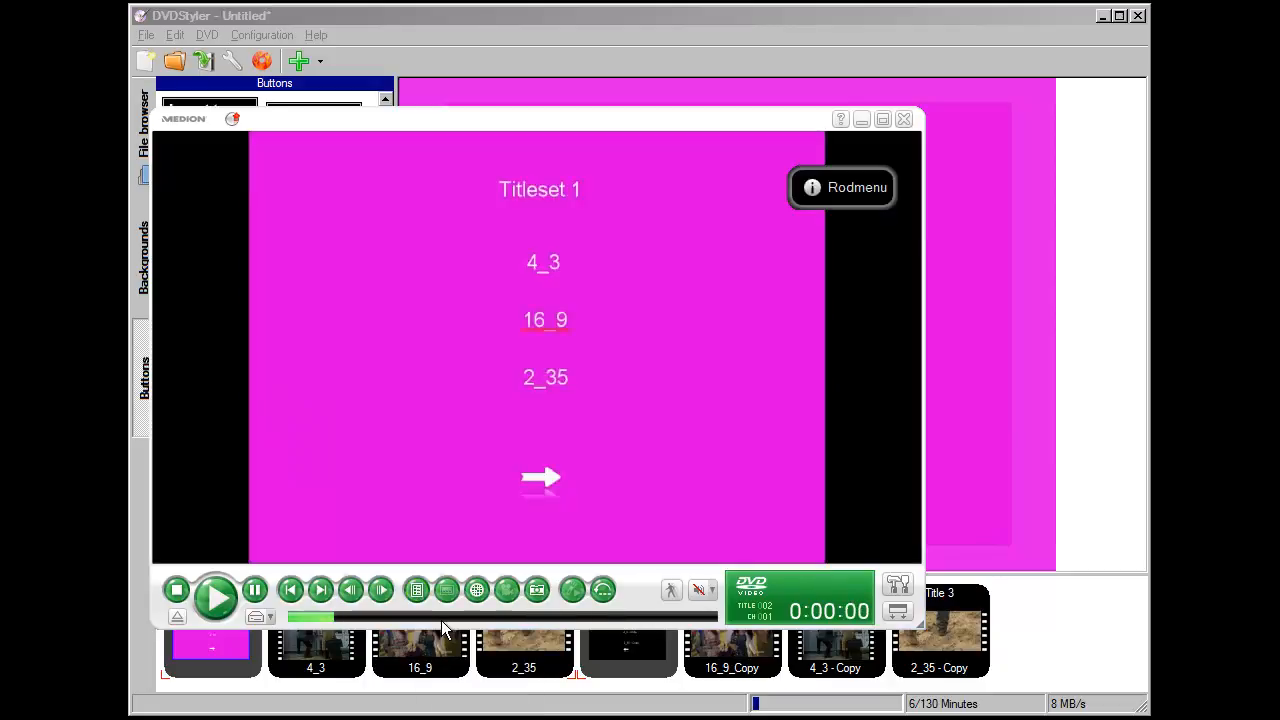
pyautogui.click(542, 379)
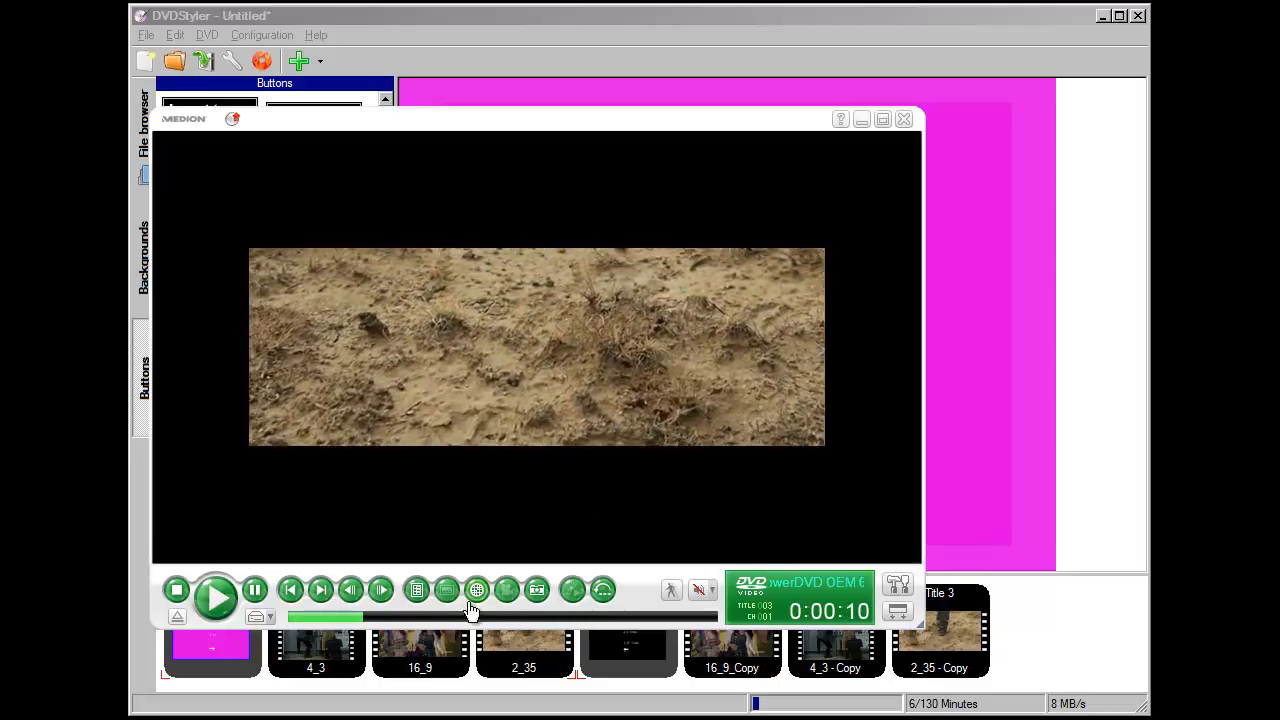
pyautogui.click(416, 590)
pyautogui.click(435, 614)
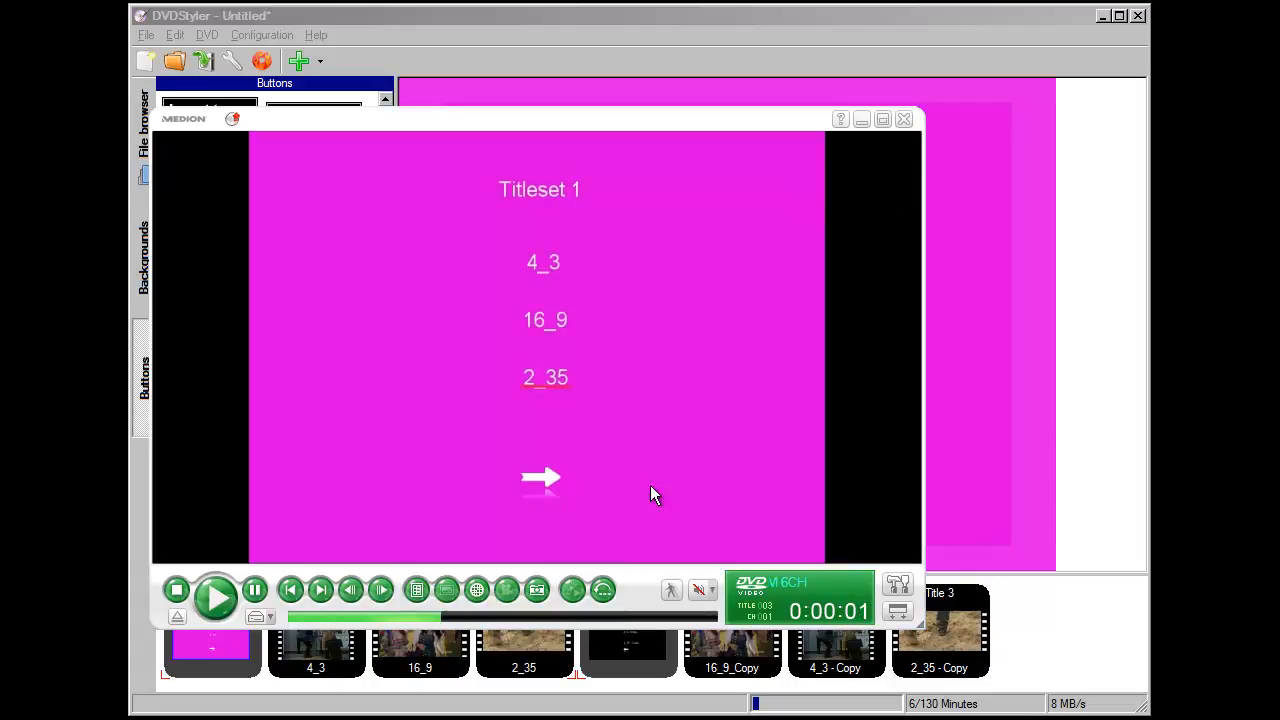
# Follow the arrow to the Titleset 2 menu, test the 16_9_Copy video and go back to the root menu.
pyautogui.click(553, 500)
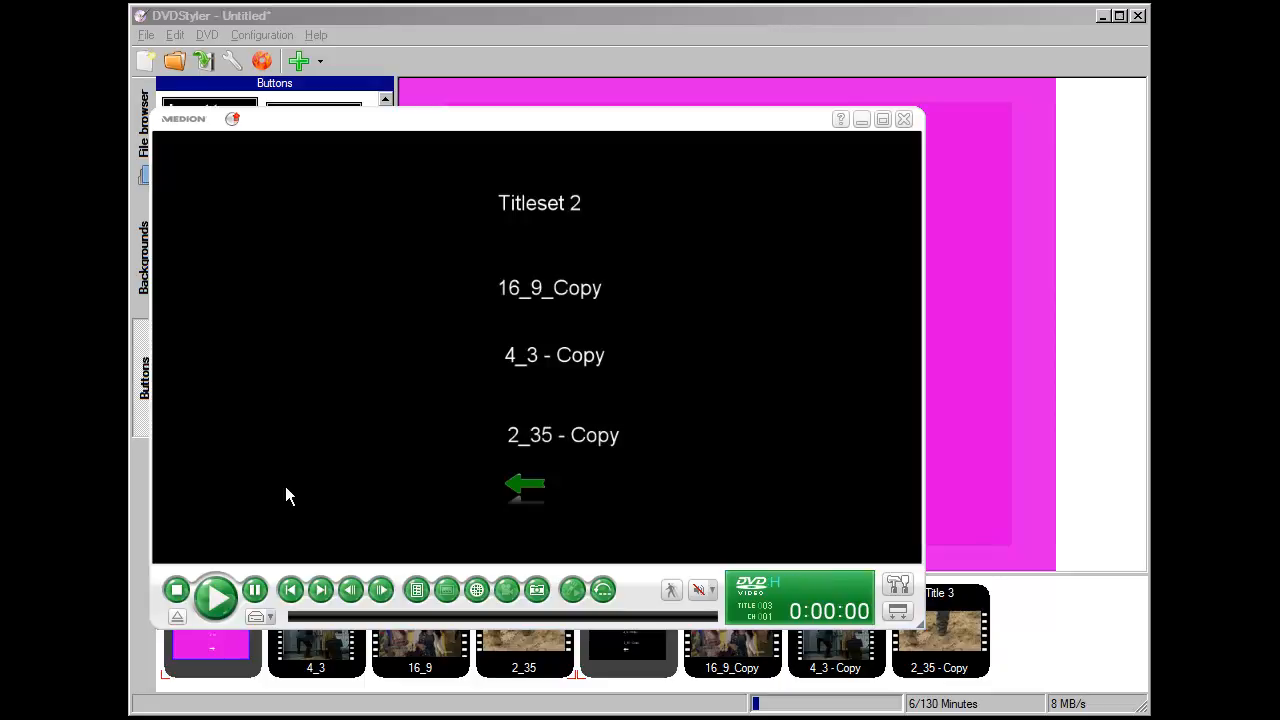
pyautogui.click(528, 294)
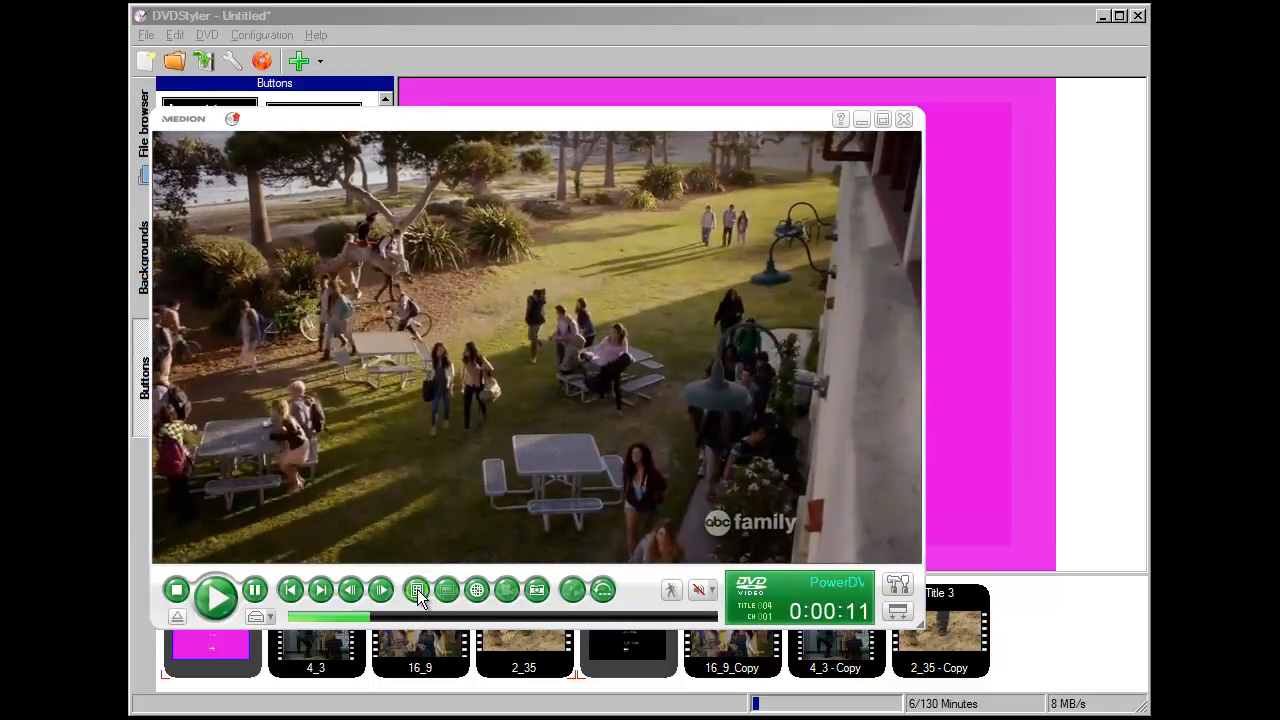
pyautogui.click(254, 589)
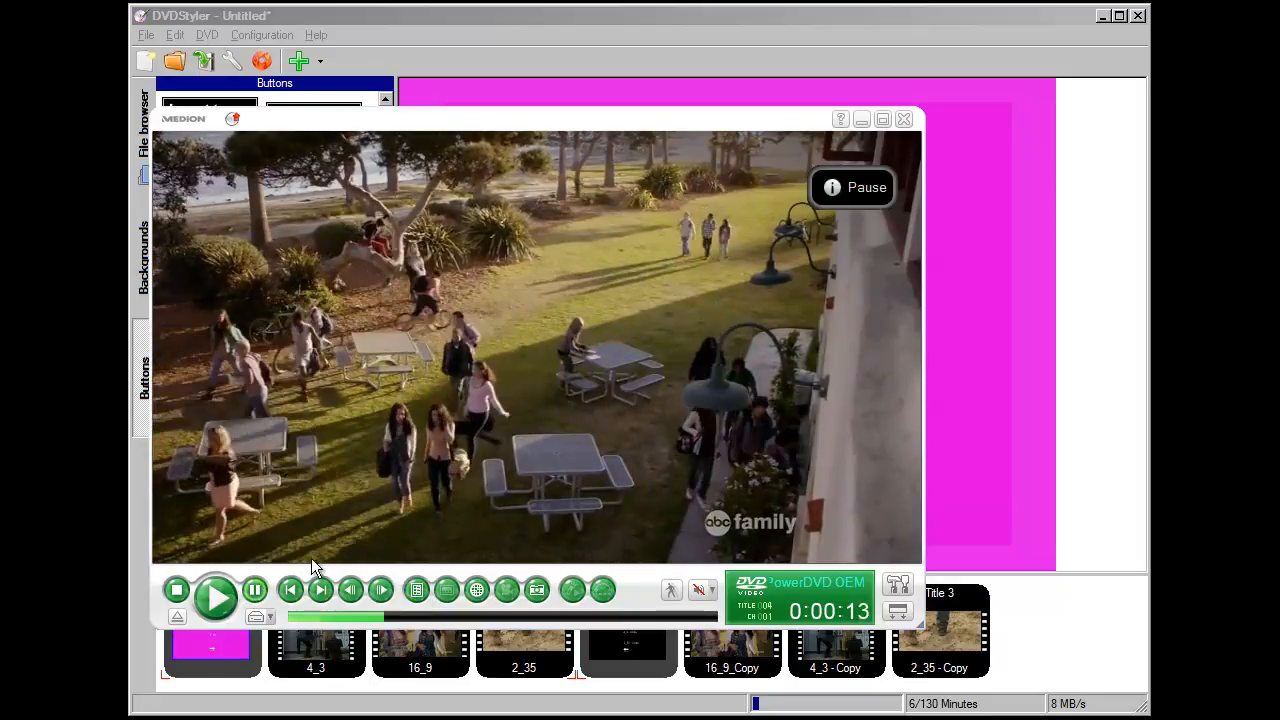
pyautogui.click(949, 454)
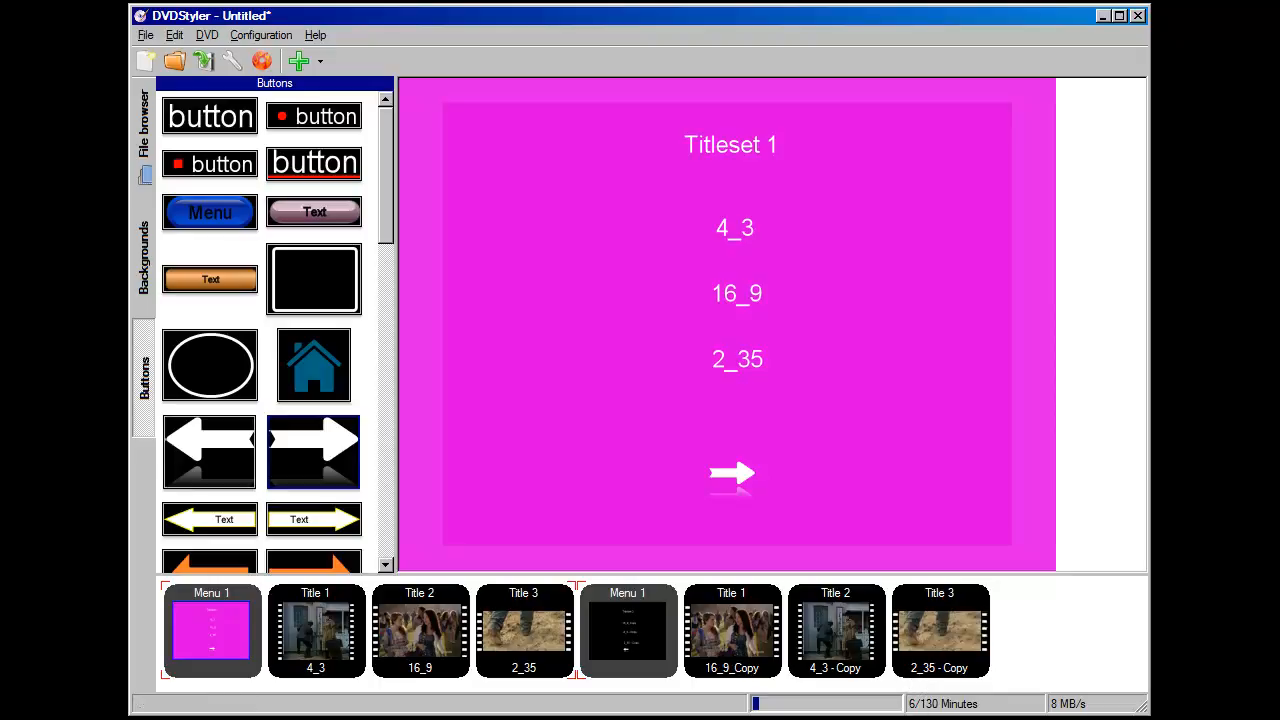
pyautogui.hotkey('alt', 'Tab')
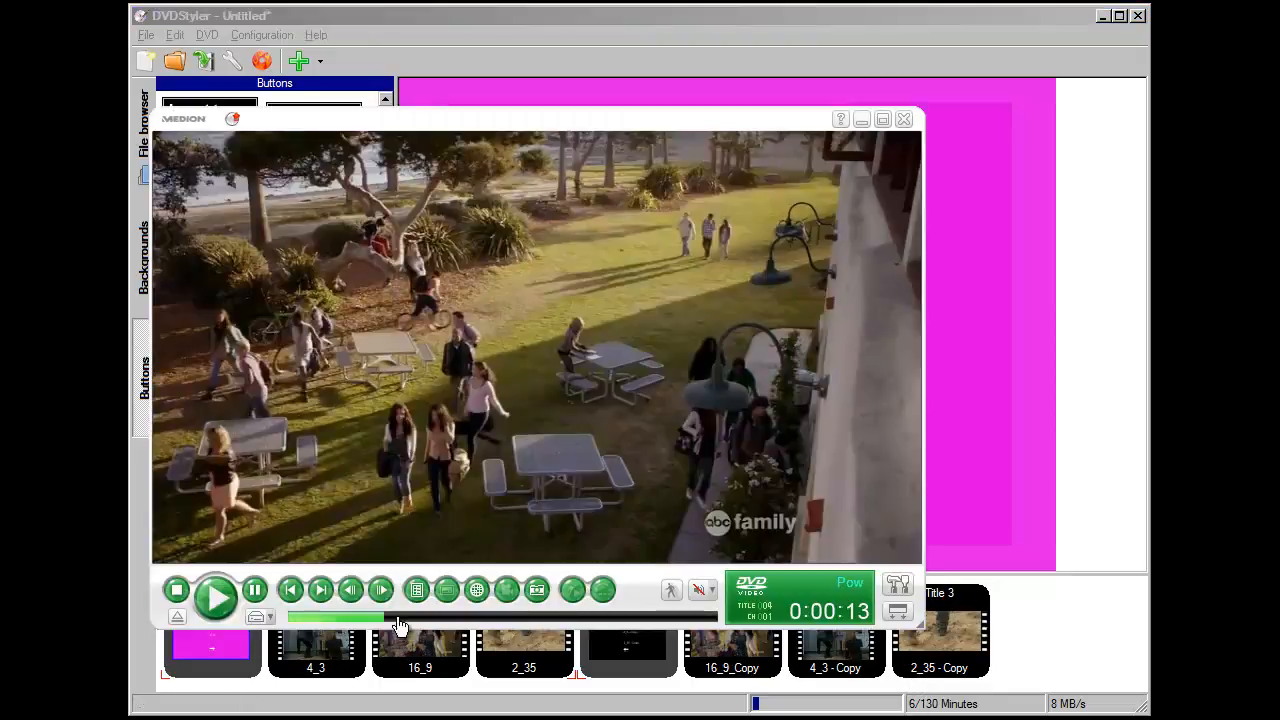
pyautogui.click(214, 597)
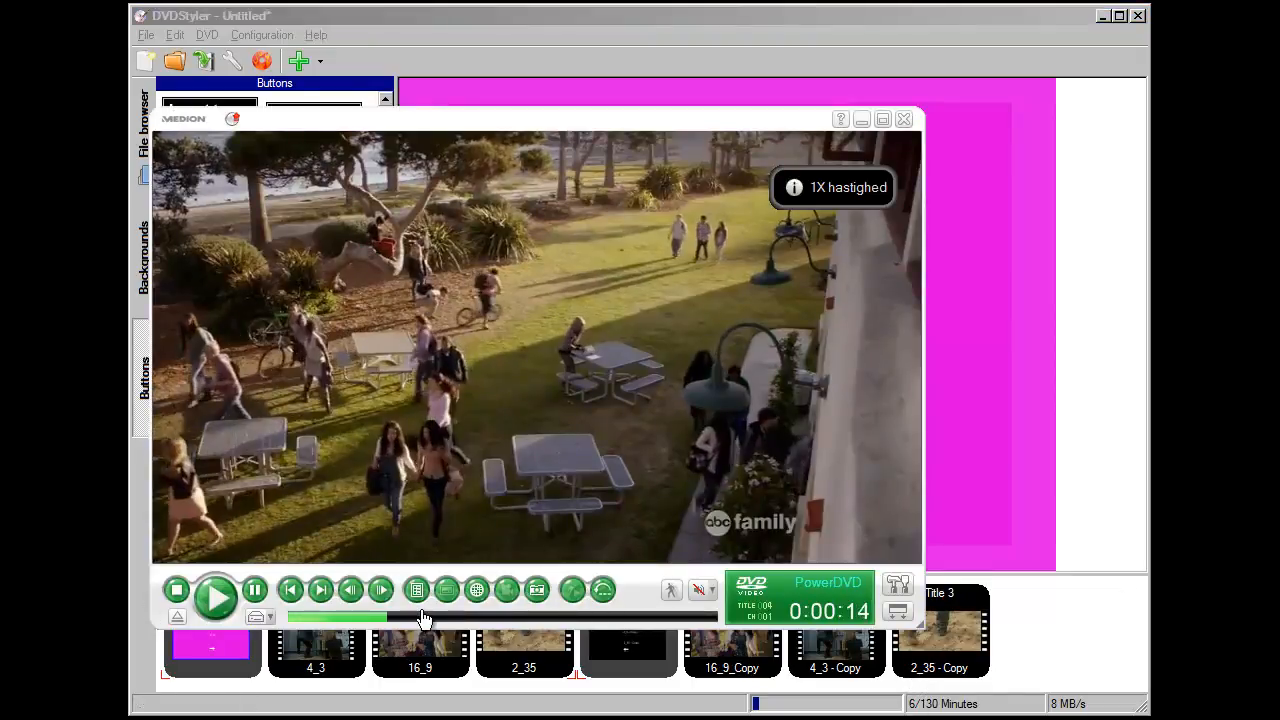
pyautogui.click(417, 589)
pyautogui.click(440, 621)
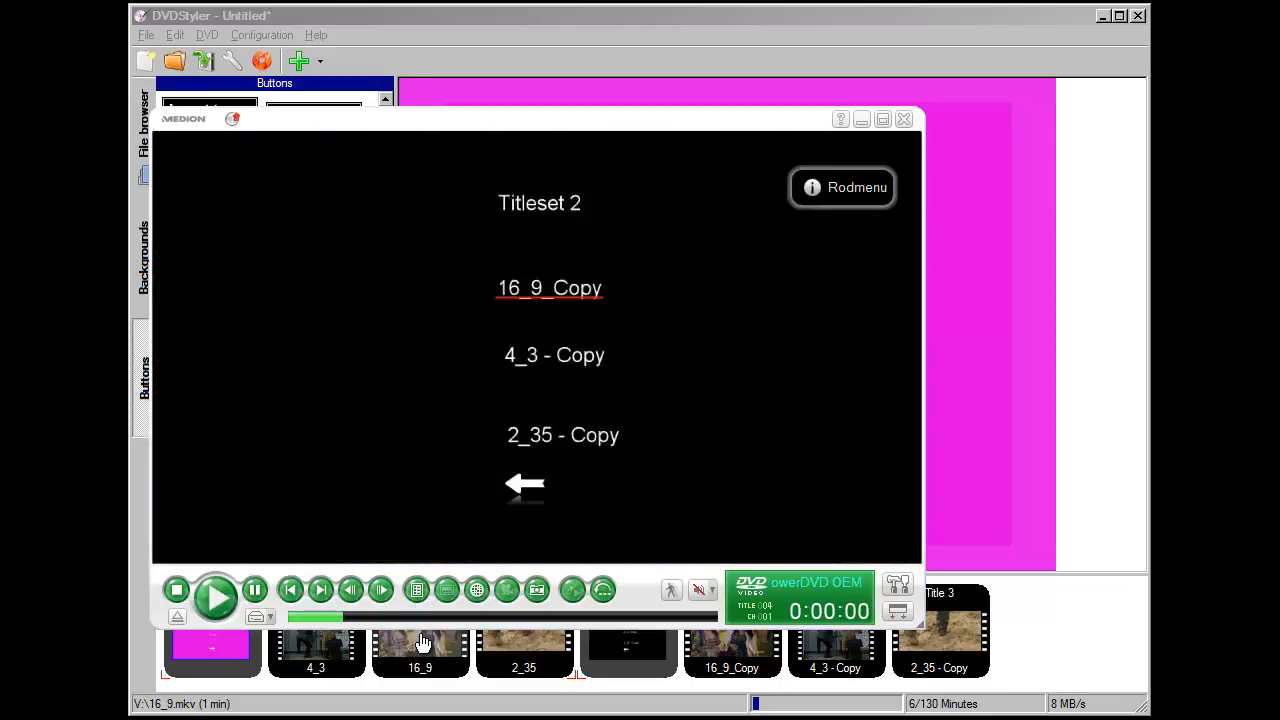
# Play 2_35 - Copy from the Titleset 2 menu, pause it and switch back to DVDStyler.
pyautogui.click(545, 449)
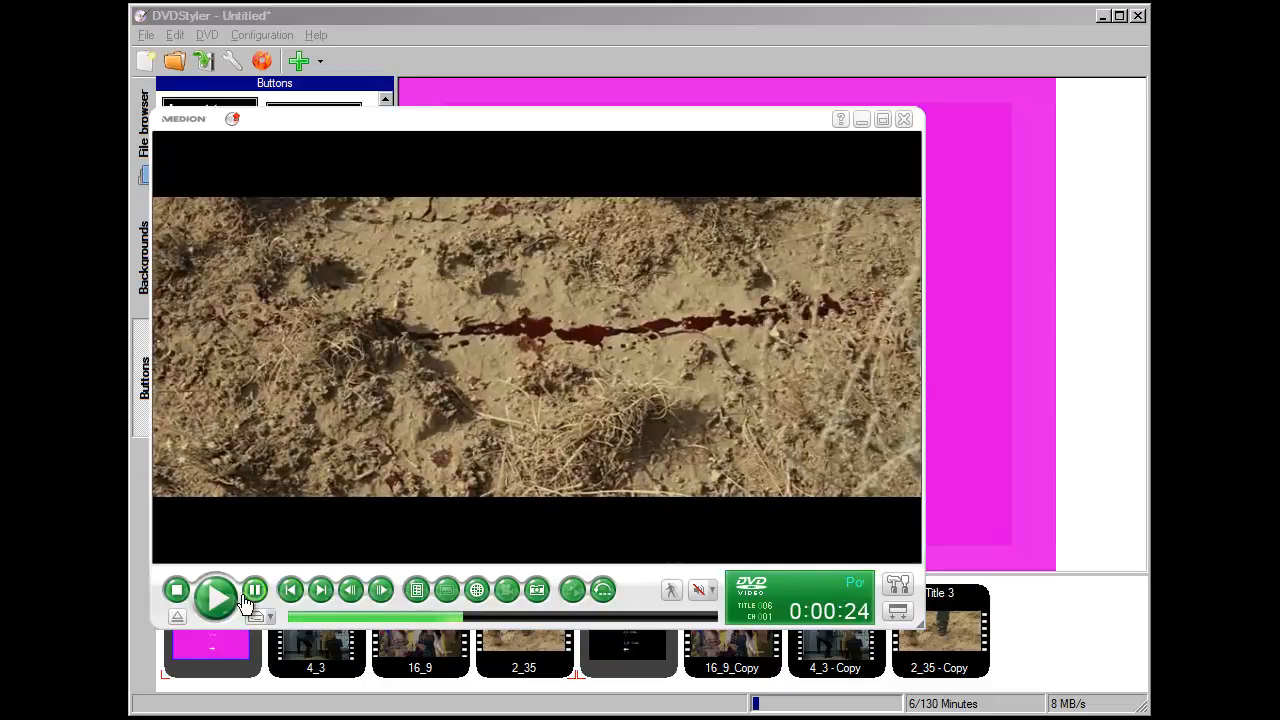
pyautogui.click(253, 590)
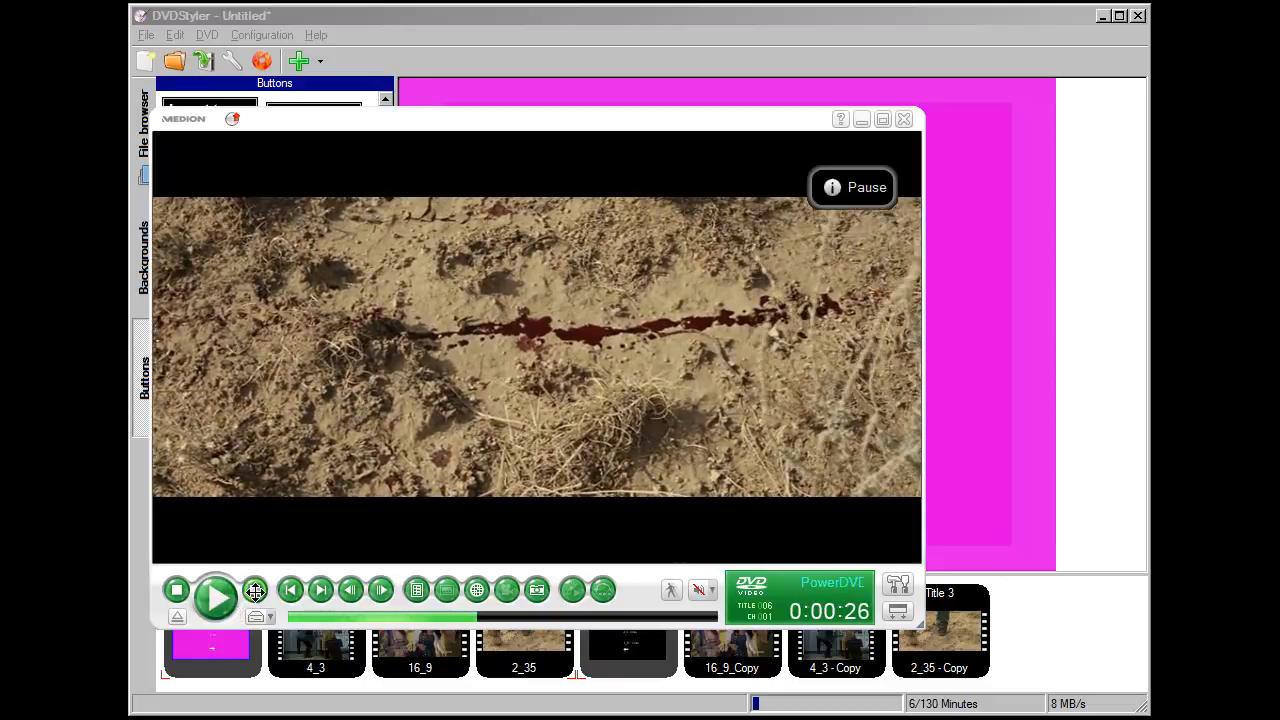
pyautogui.click(970, 470)
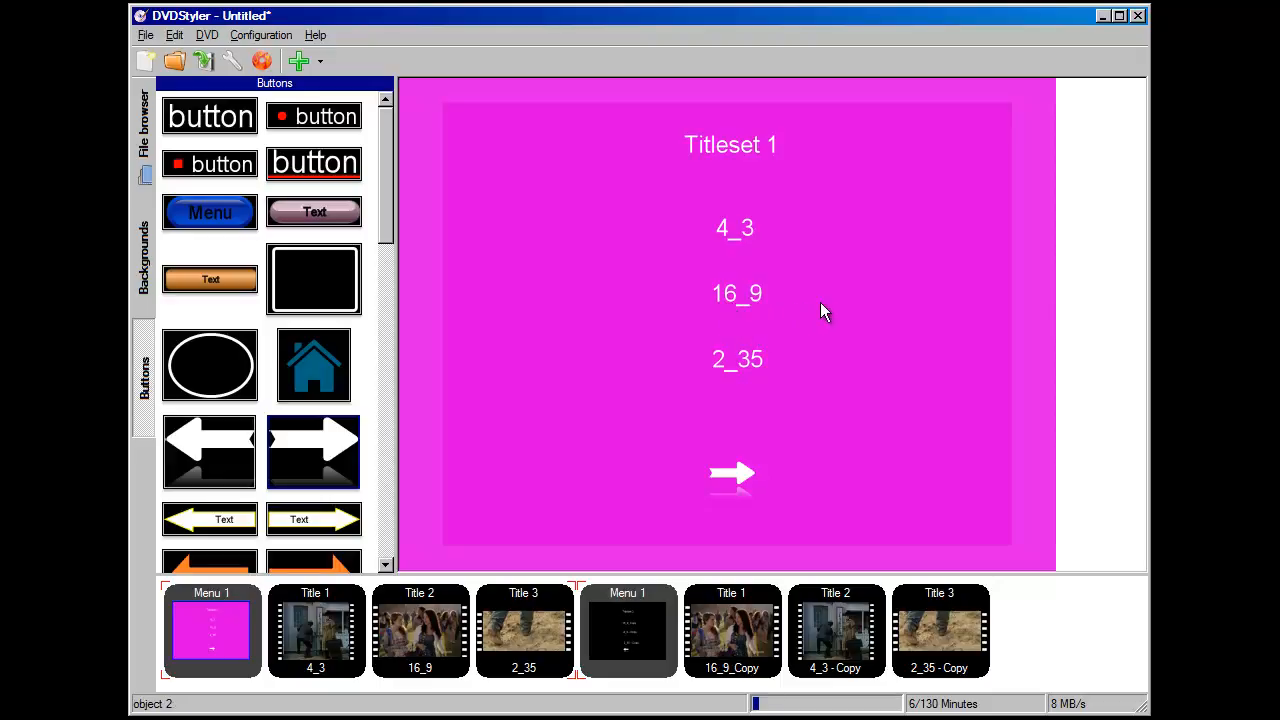
# Set the video format of 16_9.mkv in titleset 1 title 2 to NTSC 720x480.
pyautogui.doubleClick(459, 600)
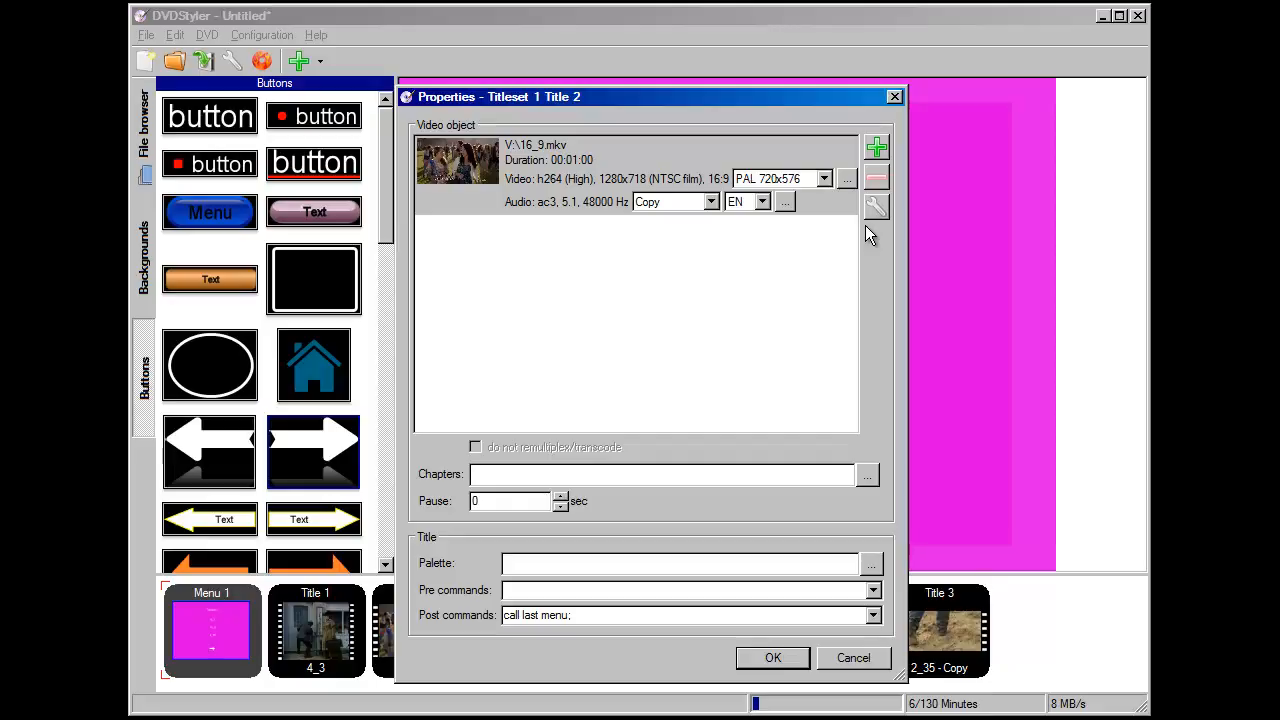
pyautogui.click(853, 657)
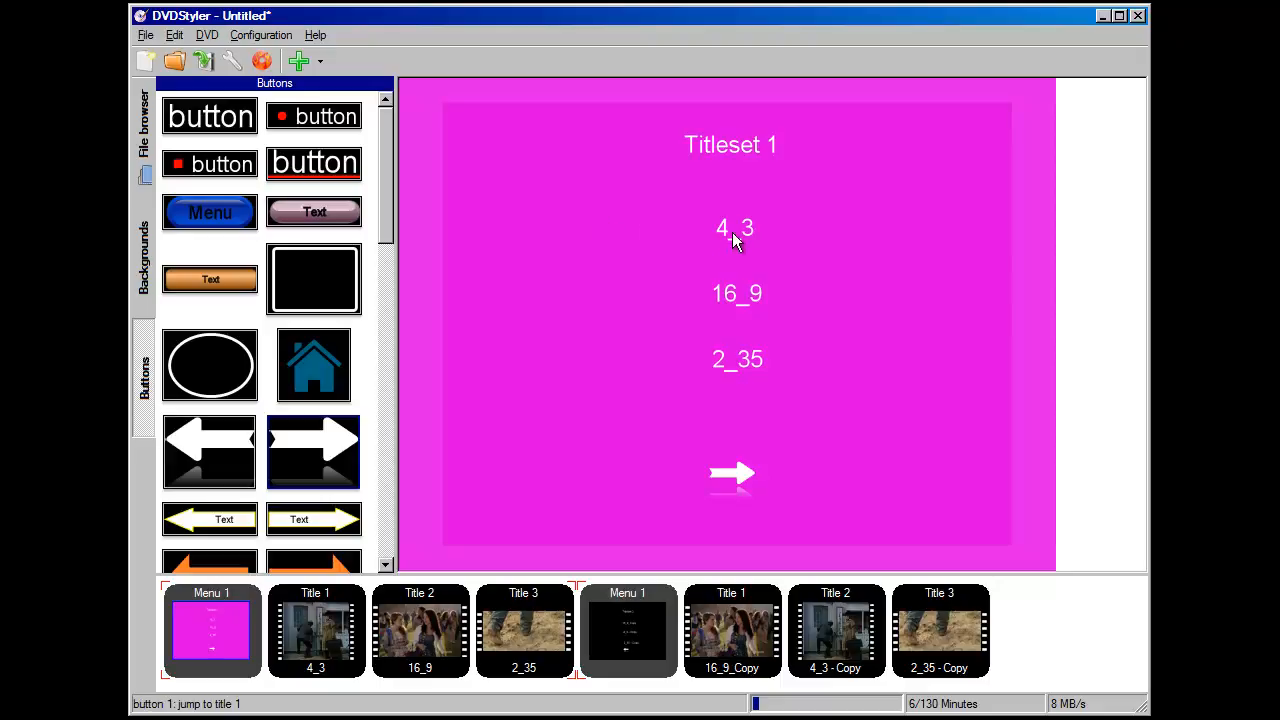
pyautogui.doubleClick(450, 610)
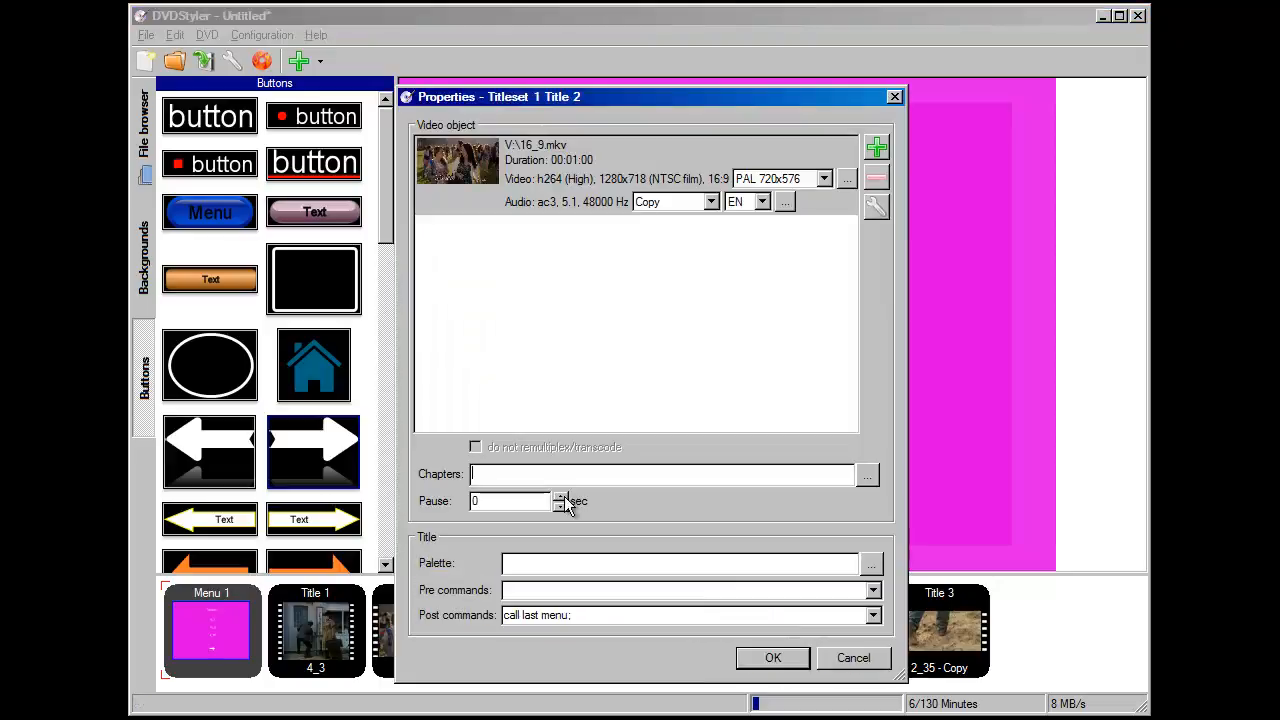
pyautogui.click(789, 183)
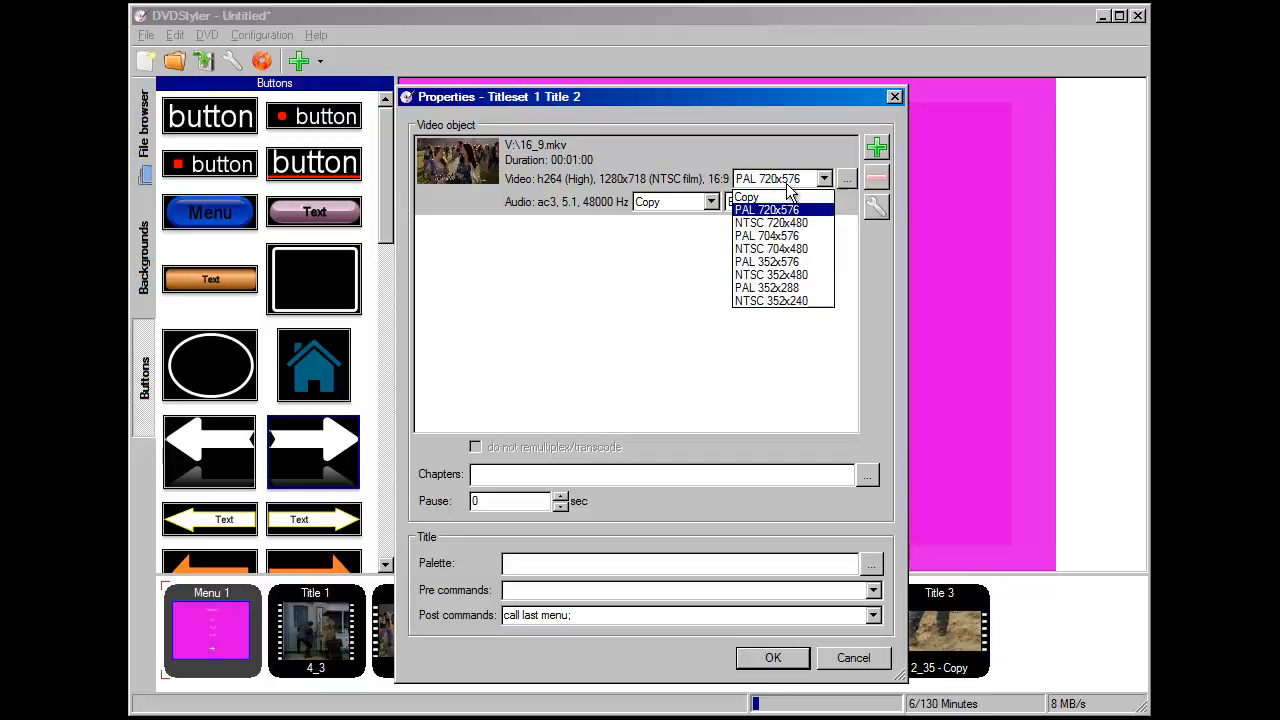
pyautogui.click(795, 223)
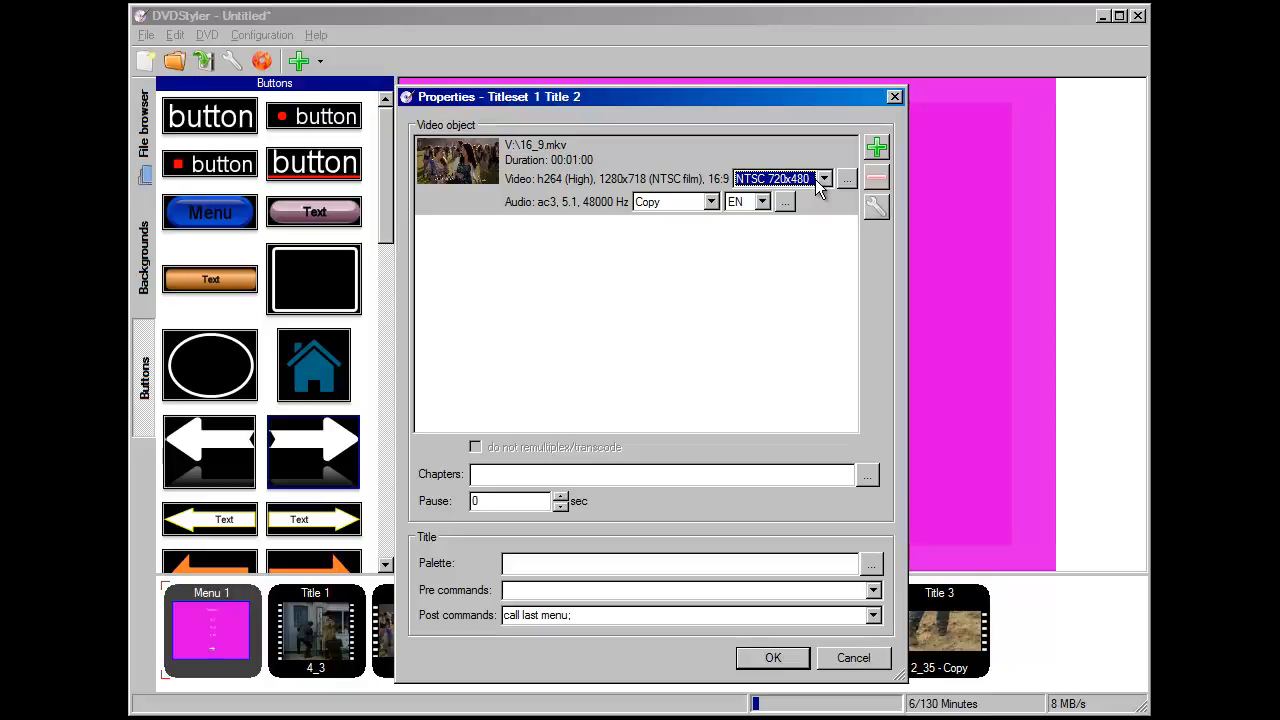
pyautogui.click(789, 663)
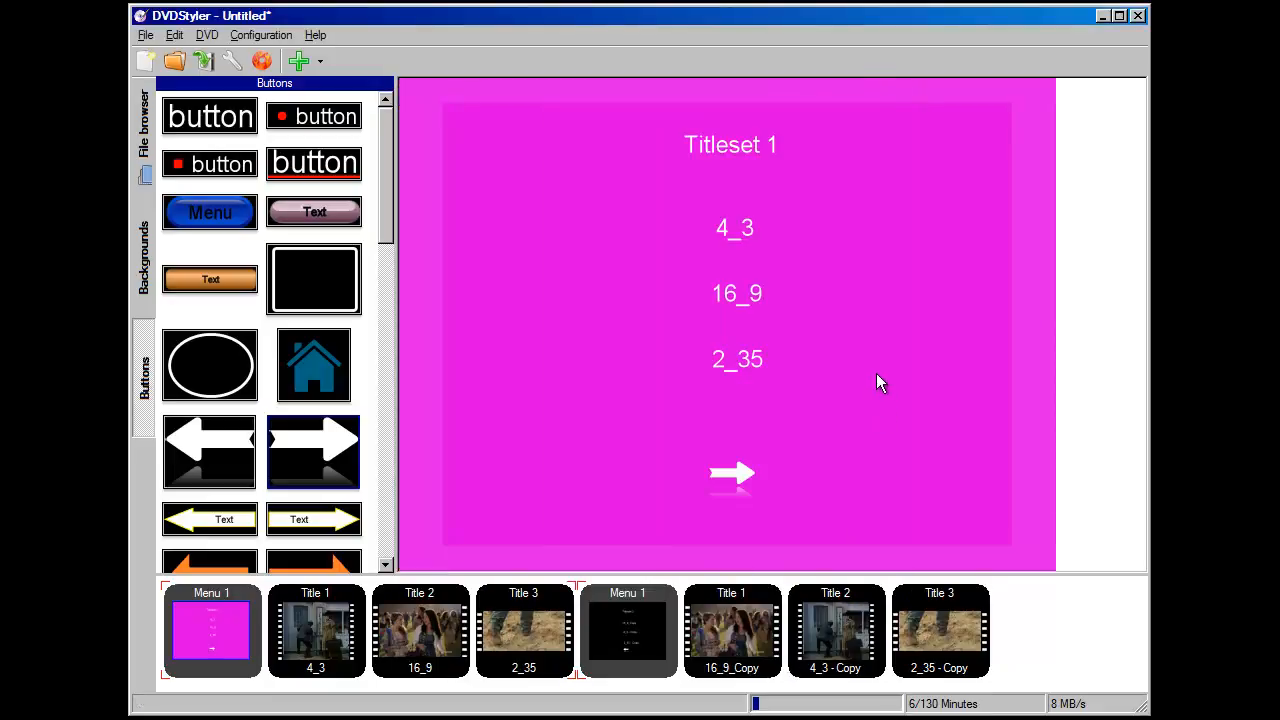